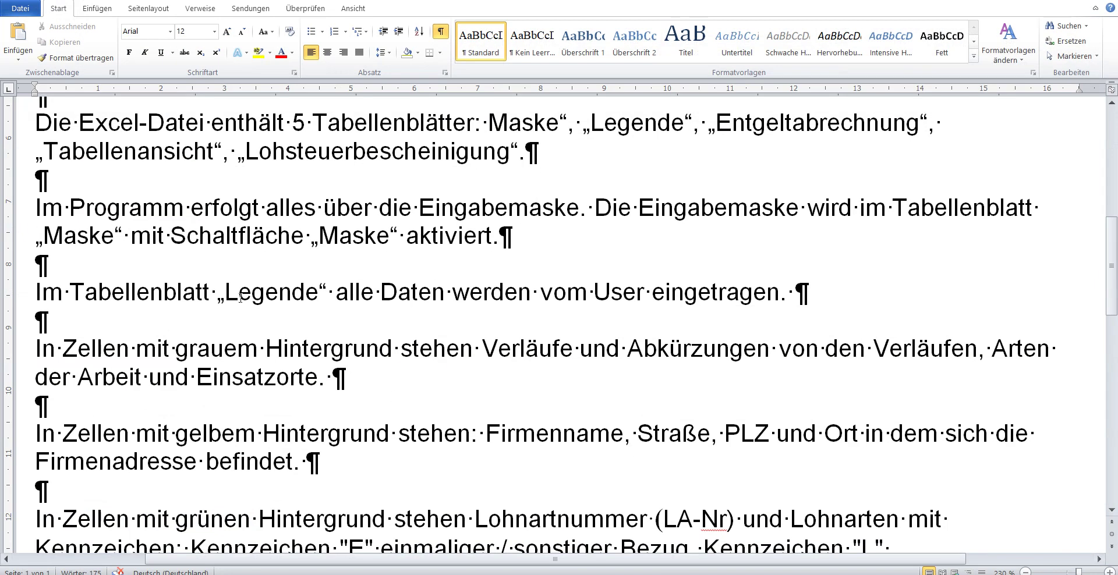
# - Highlight the Word paragraph listing the workbook's five sheets, then switch to the Excel workbook
pyautogui.moveTo(18, 126); pyautogui.dragTo(18, 149)
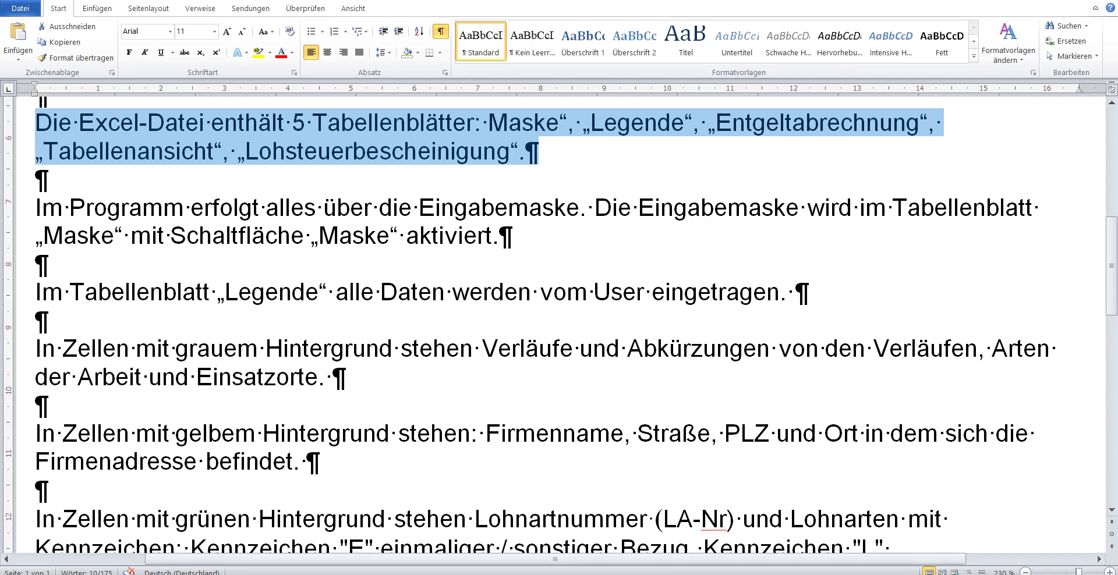
pyautogui.click(666, 573)
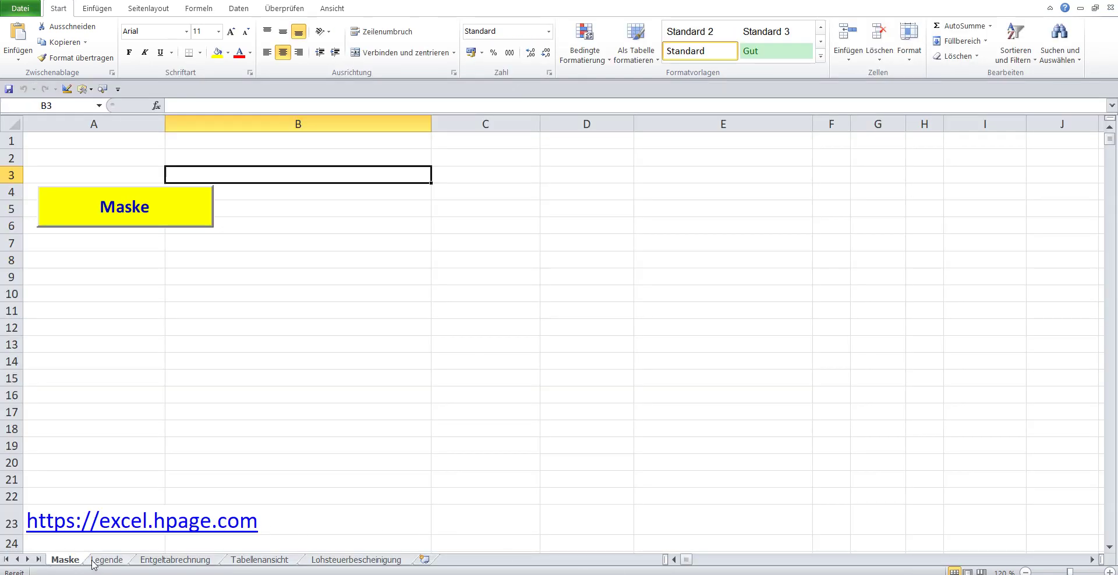
# - Tour the Legende, Entgeltabrechnung, Tabellenansicht and Lohnsteuerbescheinigung sheets, return to Maske, then back to Word
pyautogui.click(95, 562)
pyautogui.click(154, 561)
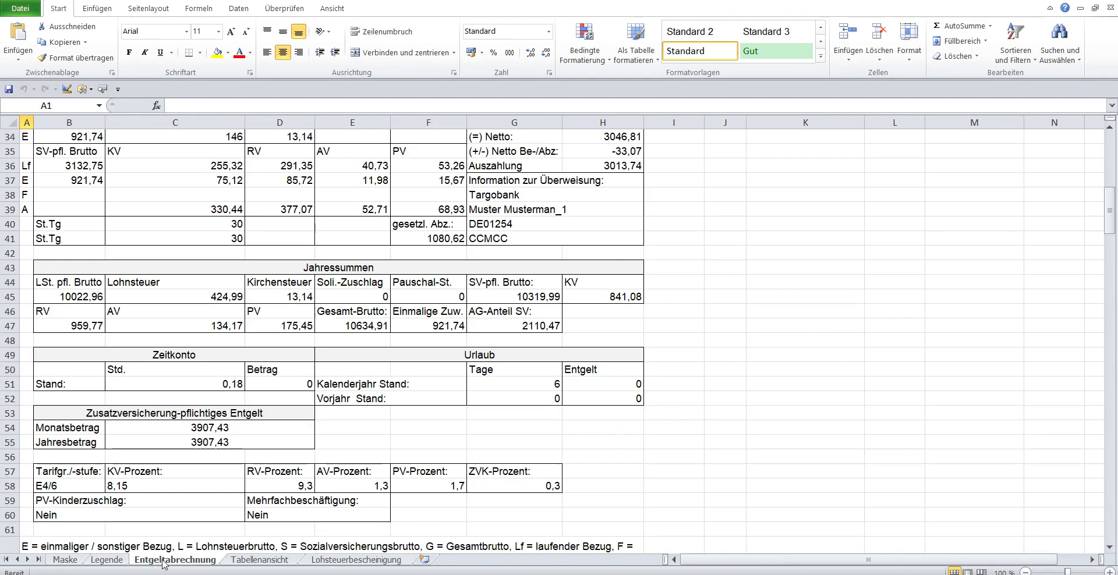
pyautogui.click(248, 561)
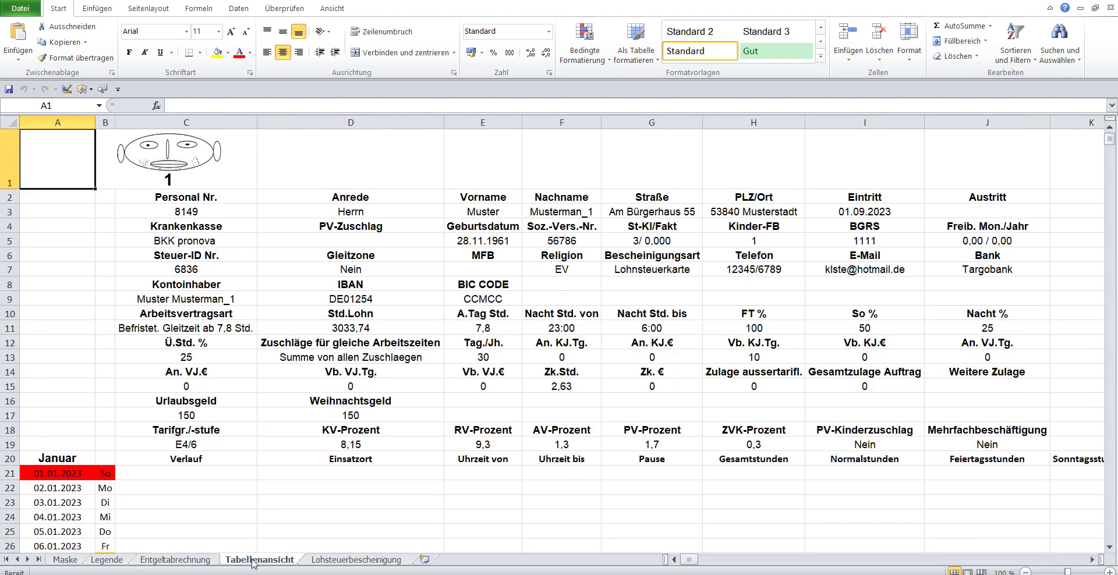
pyautogui.click(329, 561)
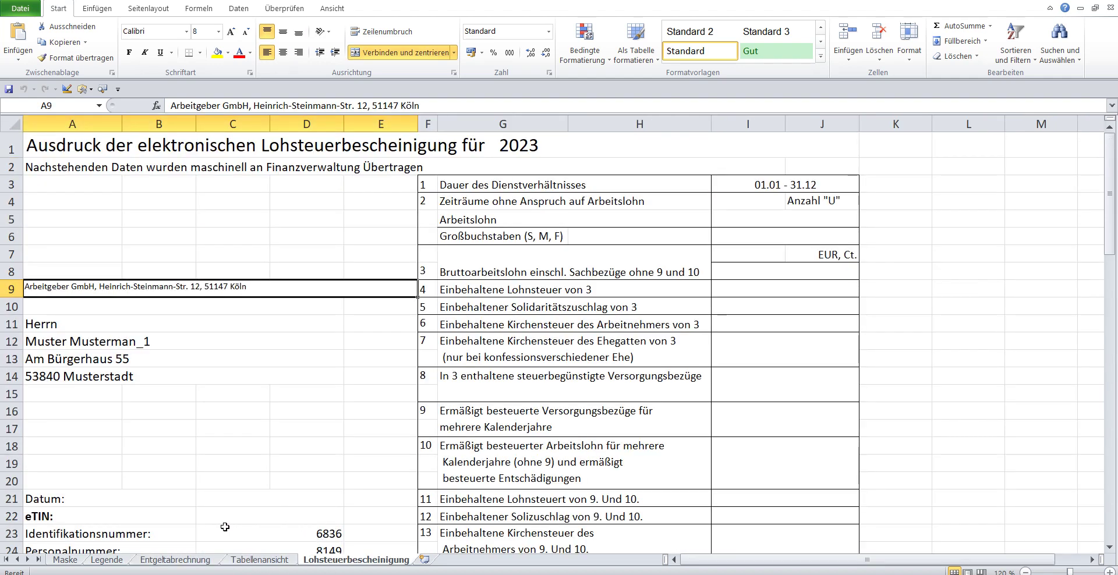
pyautogui.click(65, 560)
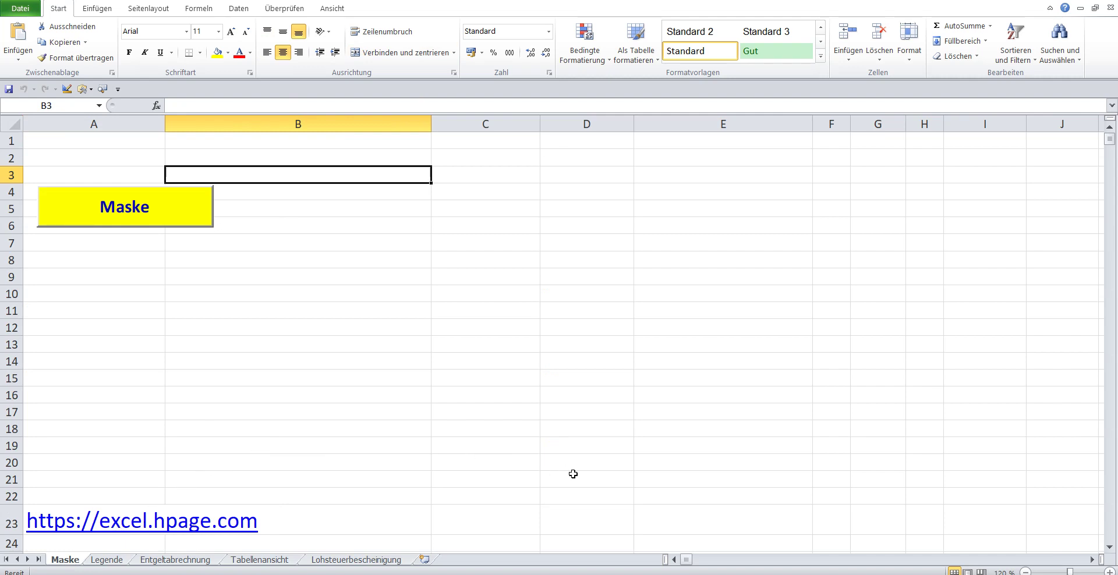
pyautogui.hotkey('alt', 'Tab')
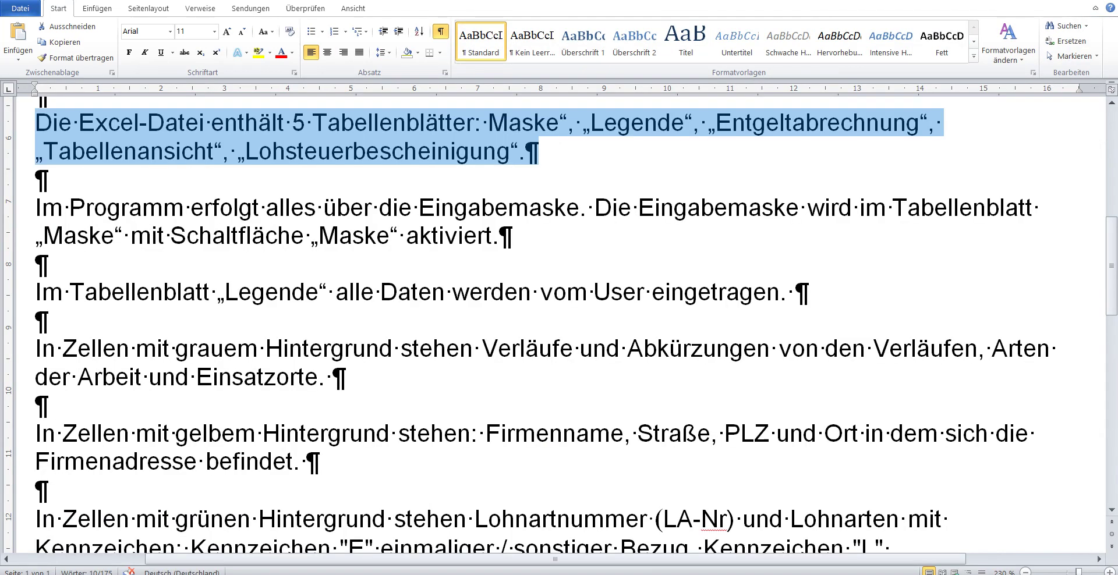
# - Highlight the 'Im Programm…' paragraph, then open the Personalverwaltung form from the Maske sheet
pyautogui.moveTo(17, 213)
pyautogui.mouseDown()
pyautogui.moveTo(42, 279)
pyautogui.moveTo(45, 248)
pyautogui.mouseUp()
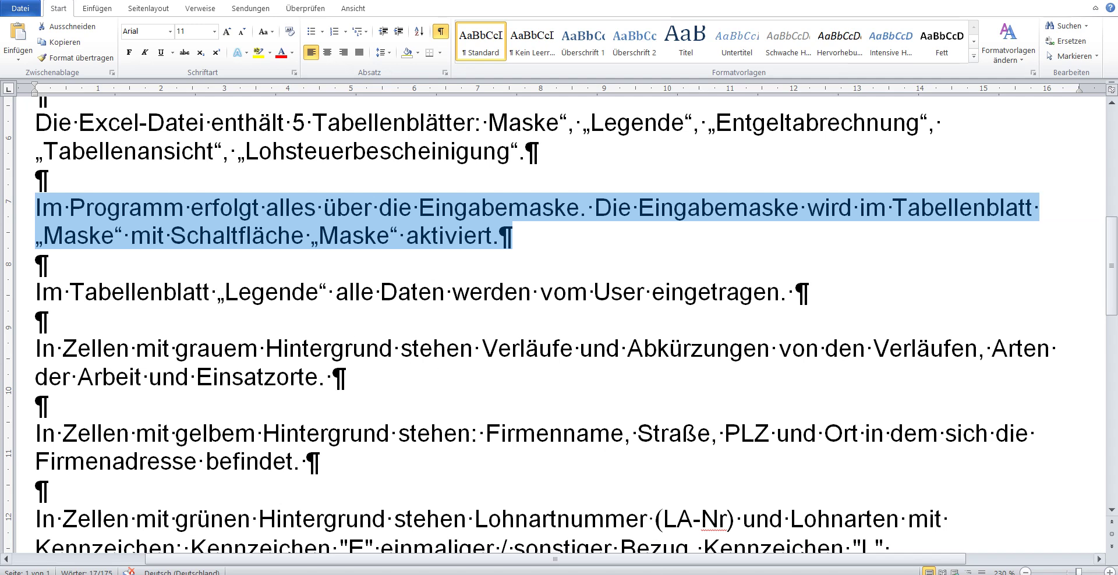
pyautogui.hotkey('alt', 'Tab')
pyautogui.click(185, 213)
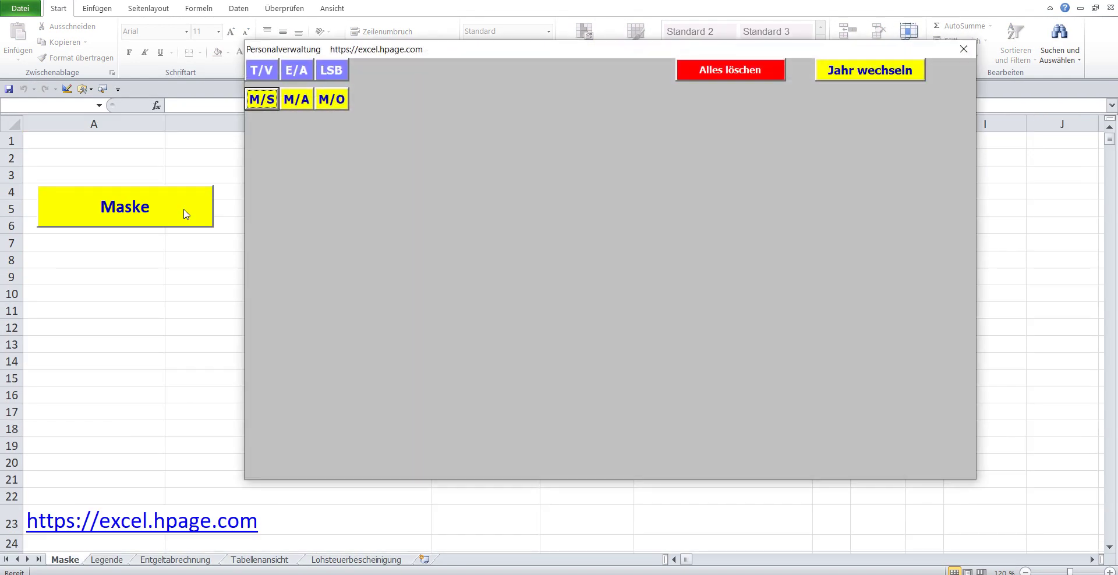
# - Close the Personalverwaltung form and return to the Word description
pyautogui.click(964, 49)
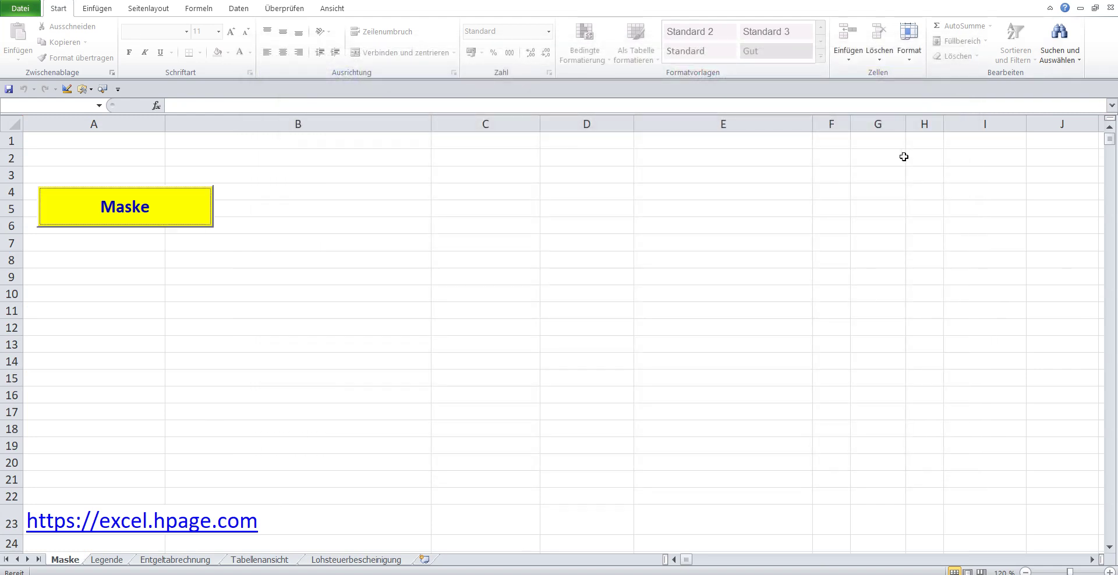
pyautogui.hotkey('alt', 'Tab')
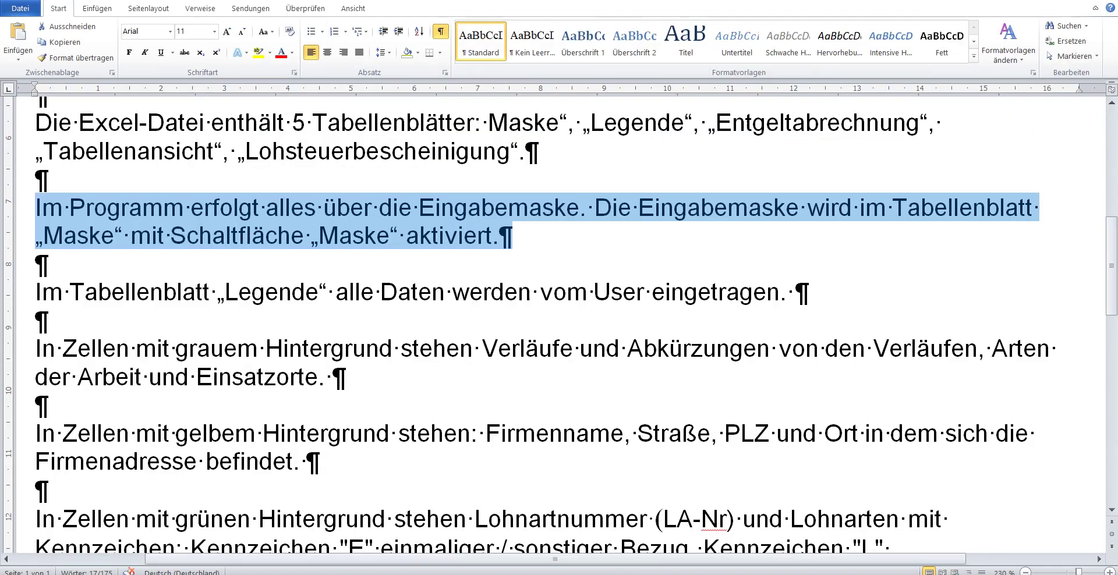
# - Highlight the 'Im Tabellenblatt „Legende“' sentence, then open the Legende sheet in Excel
pyautogui.click(17, 300)
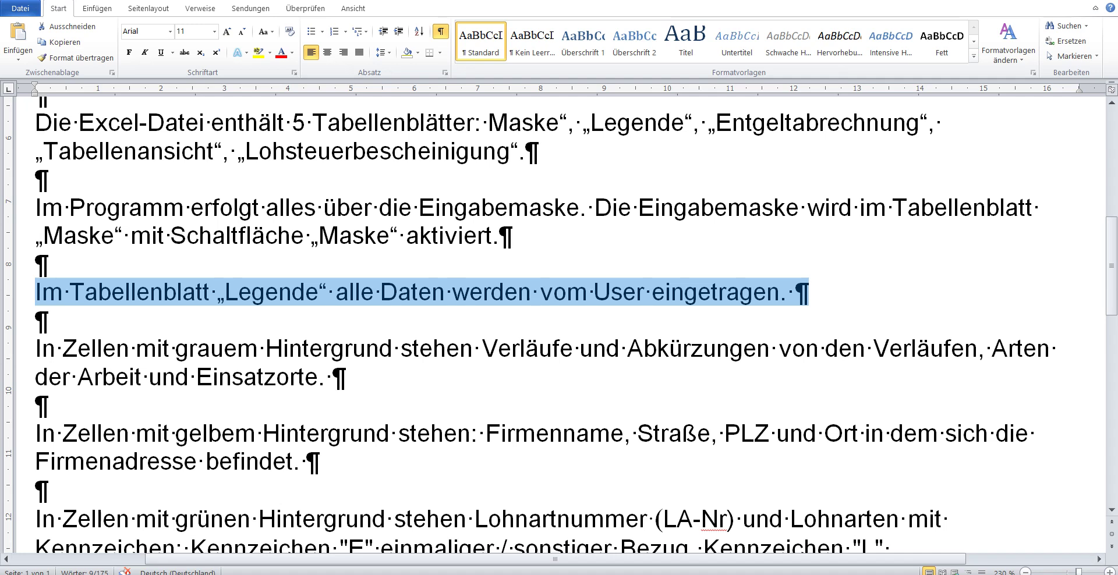
pyautogui.hotkey('alt', 'Tab')
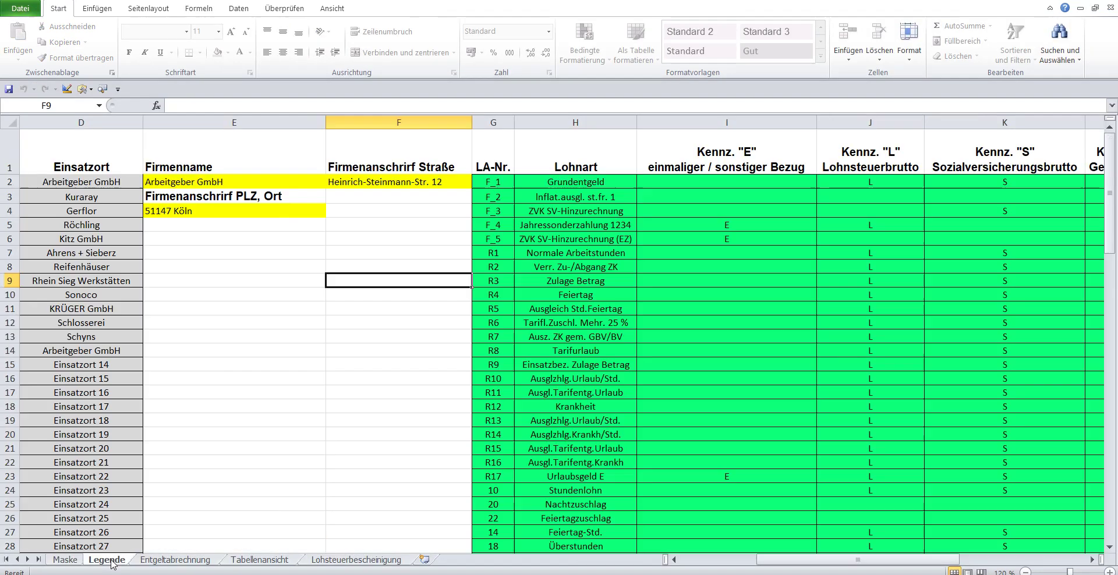
pyautogui.click(114, 560)
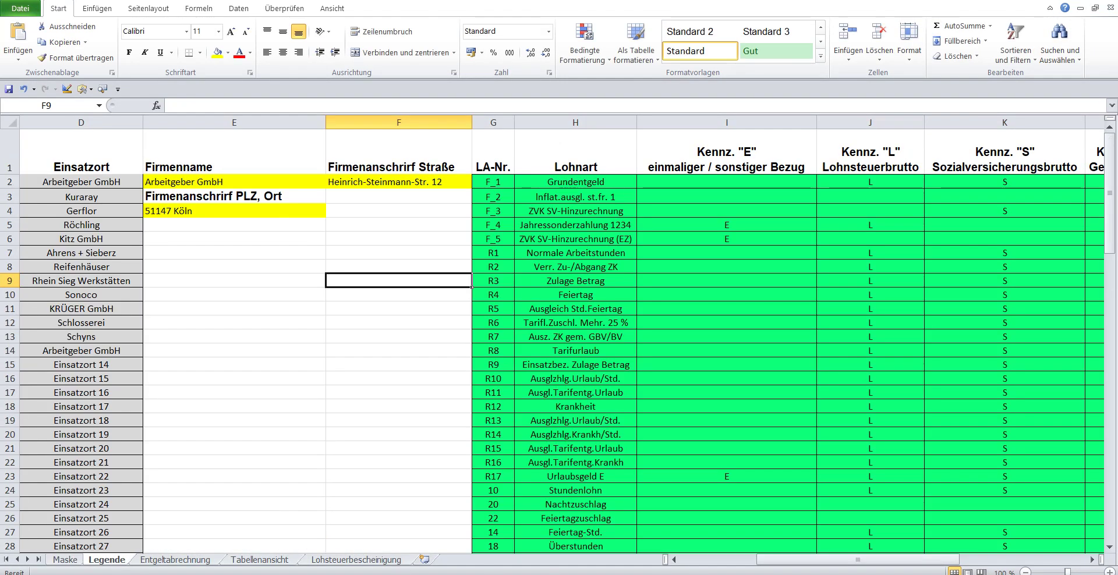
# - Scan across the Legende sheet to the blue net-pay deductions table and back, then return to Word
pyautogui.moveTo(879, 560)
pyautogui.mouseDown()
pyautogui.moveTo(697, 562)
pyautogui.moveTo(1041, 566)
pyautogui.mouseUp()
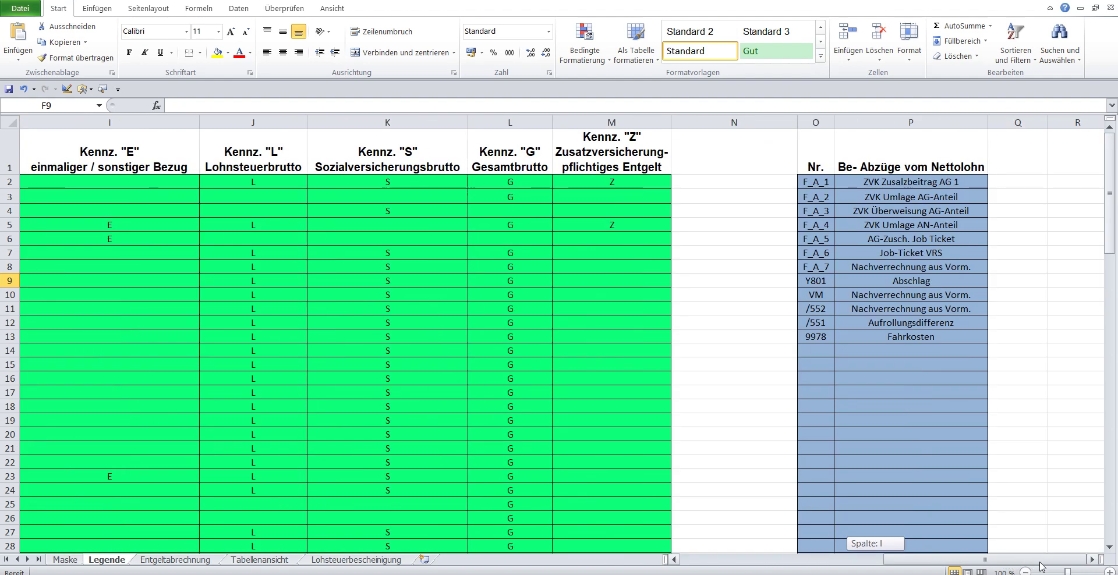
pyautogui.moveTo(1042, 566)
pyautogui.mouseDown()
pyautogui.moveTo(942, 566)
pyautogui.moveTo(696, 533)
pyautogui.mouseUp()
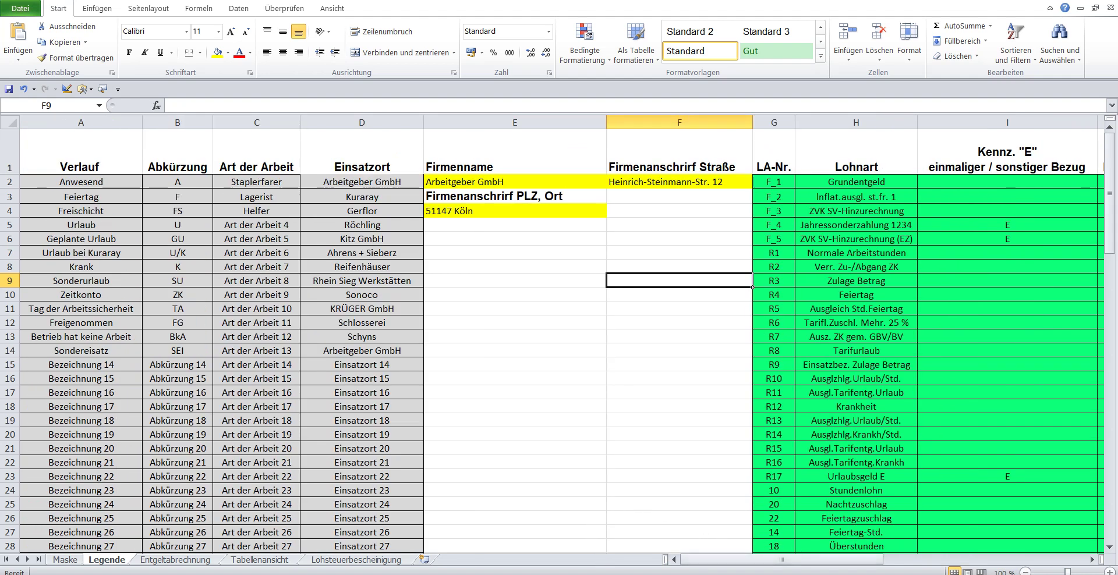
pyautogui.hotkey('alt', 'Tab')
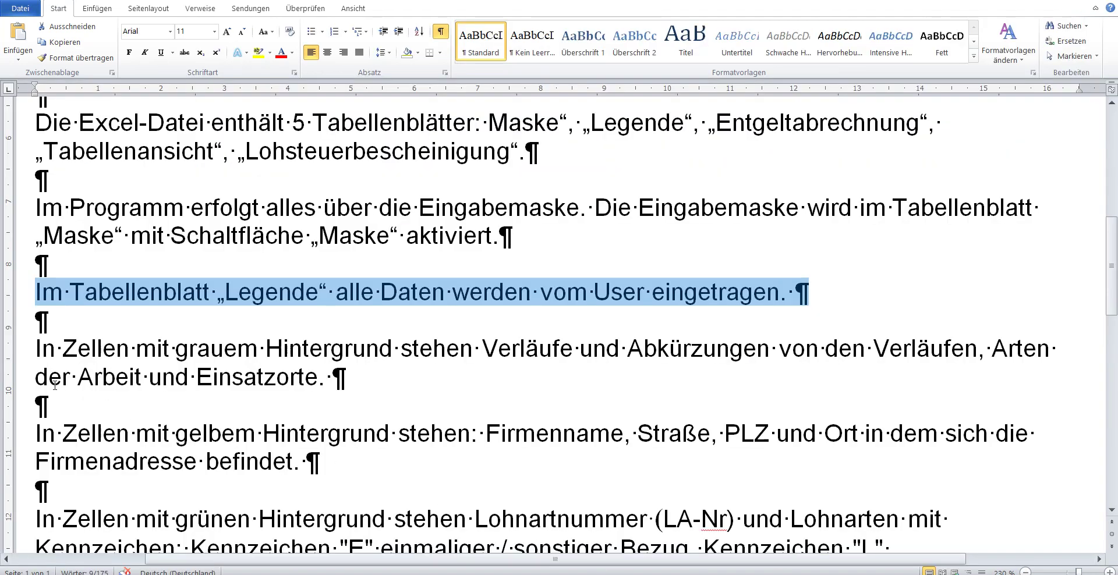
# - Highlight the 'In Zellen mit grauem Hintergrund…' paragraph, then bring back the Legende sheet
pyautogui.moveTo(19, 357); pyautogui.dragTo(19, 375)
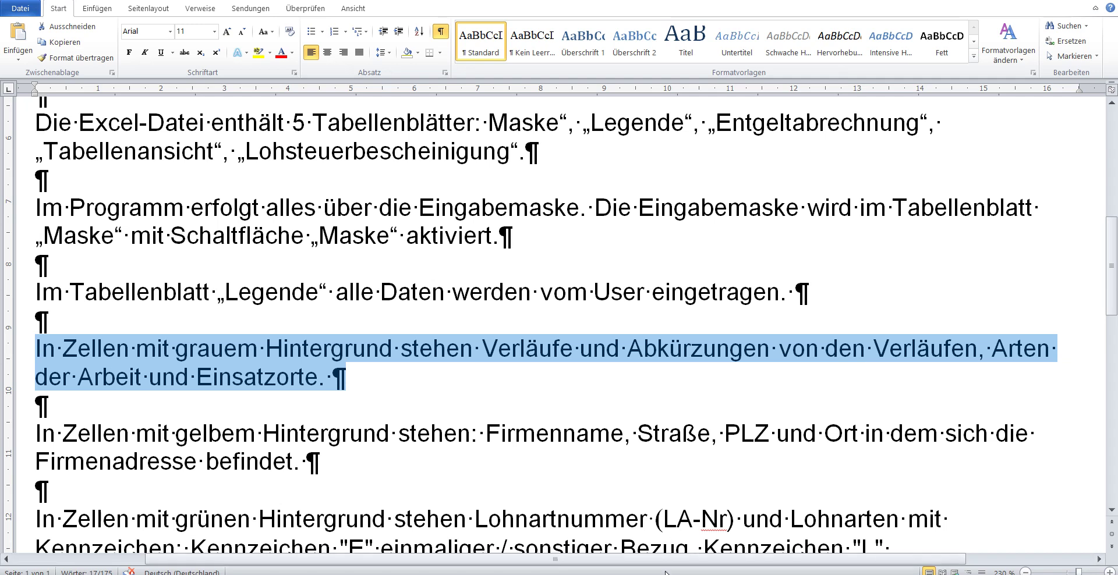
pyautogui.hotkey('alt', 'Tab')
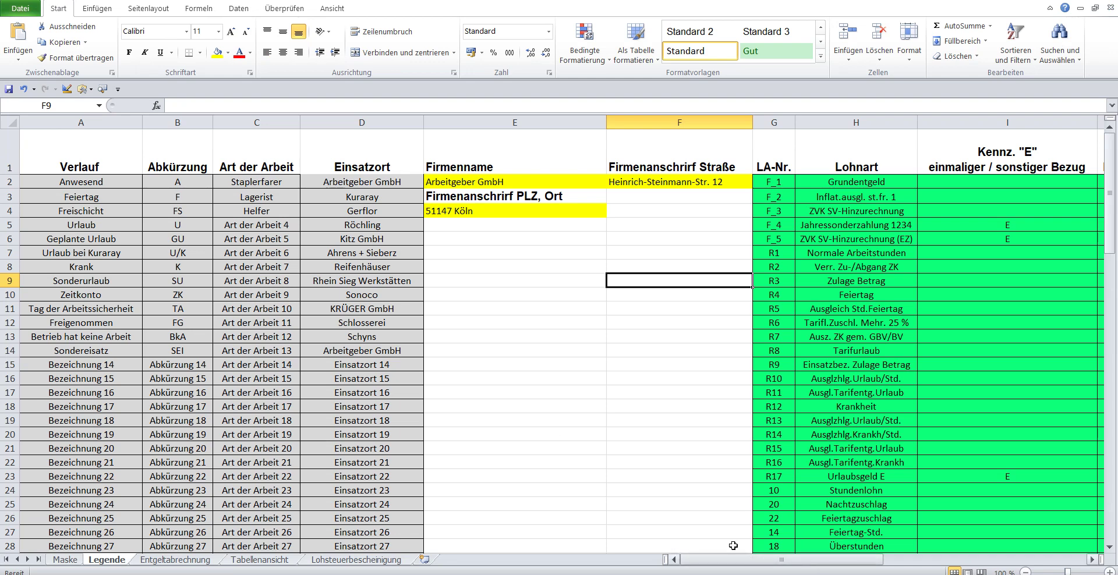
# - Select the grey Verlauf, Abkürzung, Art der Arbeit and Einsatzort ranges in columns A–D
pyautogui.moveTo(95, 166)
pyautogui.mouseDown()
pyautogui.moveTo(74, 275)
pyautogui.moveTo(75, 448)
pyautogui.mouseUp()
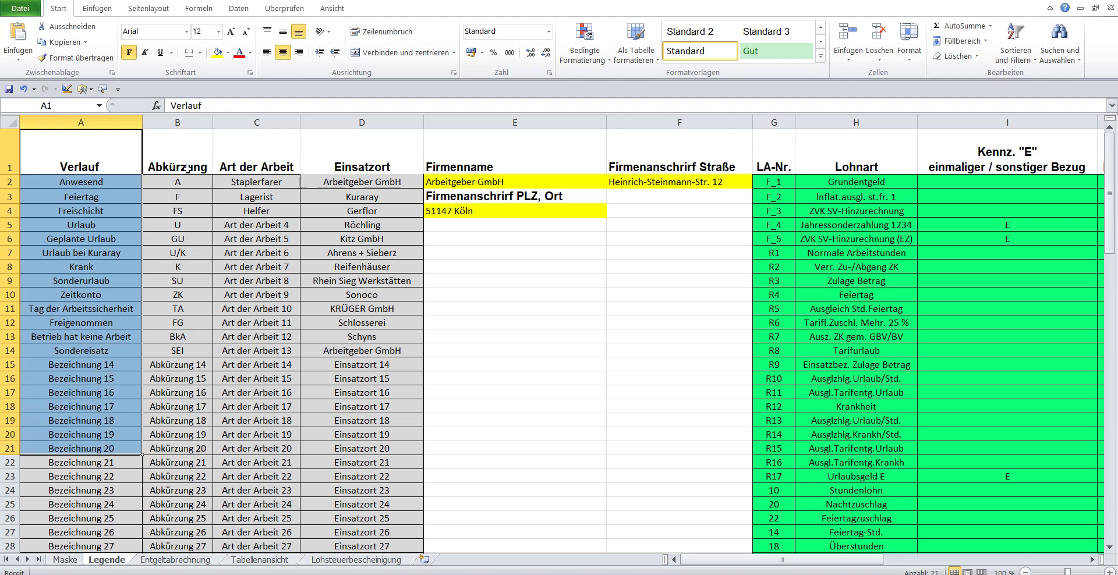
pyautogui.moveTo(107, 164)
pyautogui.mouseDown()
pyautogui.moveTo(171, 198)
pyautogui.moveTo(164, 352)
pyautogui.mouseUp()
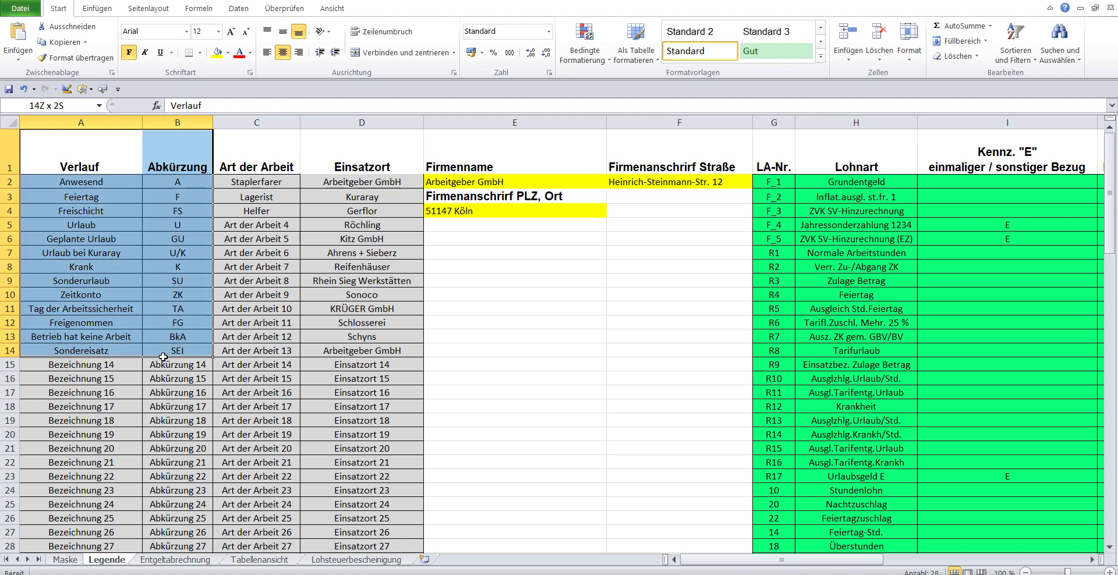
pyautogui.moveTo(258, 162); pyautogui.dragTo(246, 396)
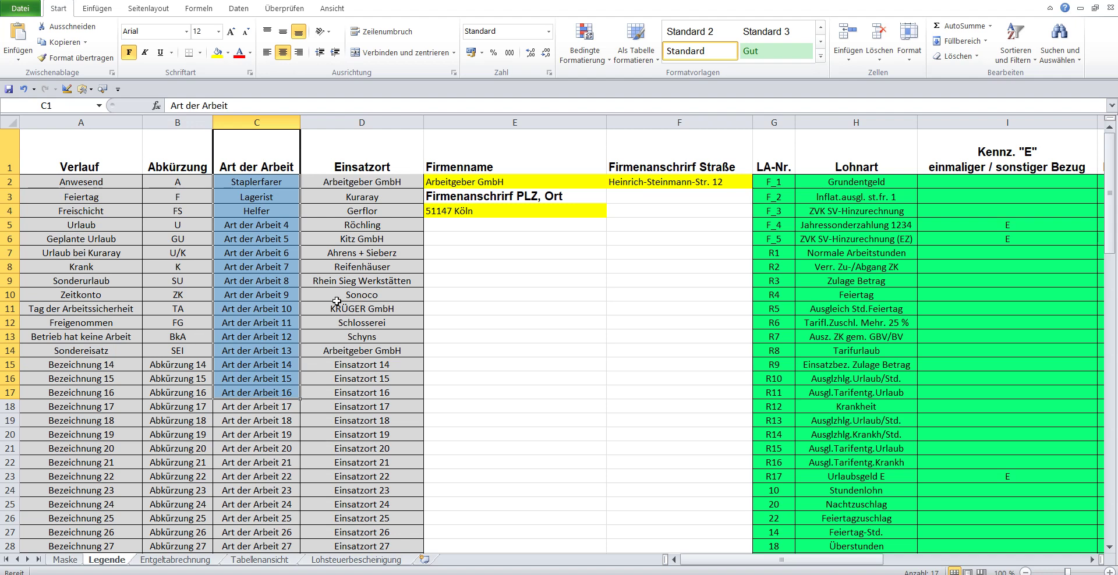
pyautogui.moveTo(361, 166); pyautogui.dragTo(374, 368)
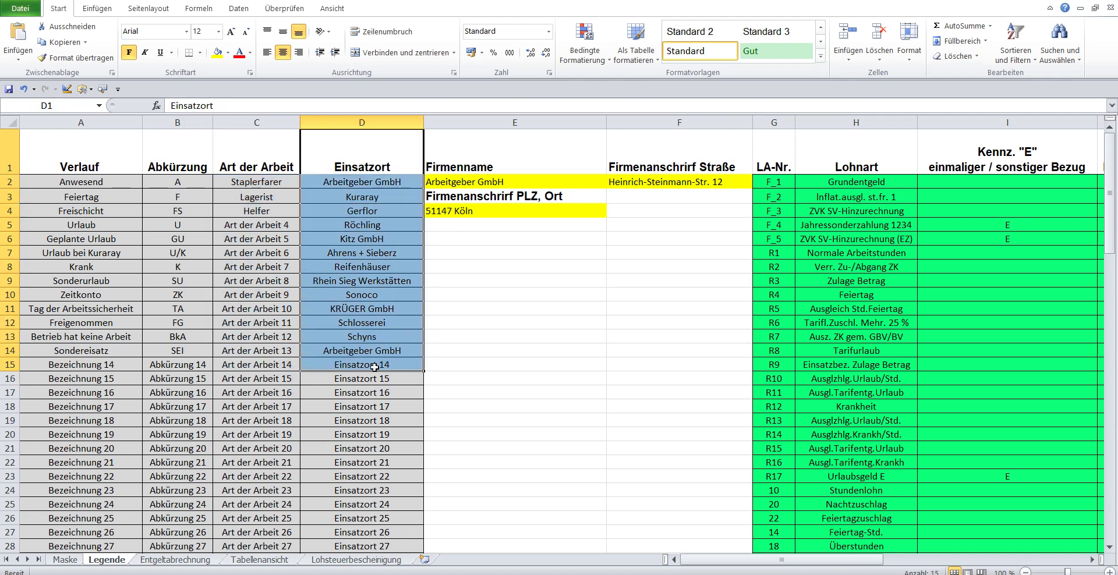
# - Look down the grey Legende columns and back up, then return to Word
pyautogui.scroll(-1, 374, 368)
pyautogui.scroll(-6, 375, 368)
pyautogui.scroll(-6, 374, 368)
pyautogui.scroll(-6, 374, 368)
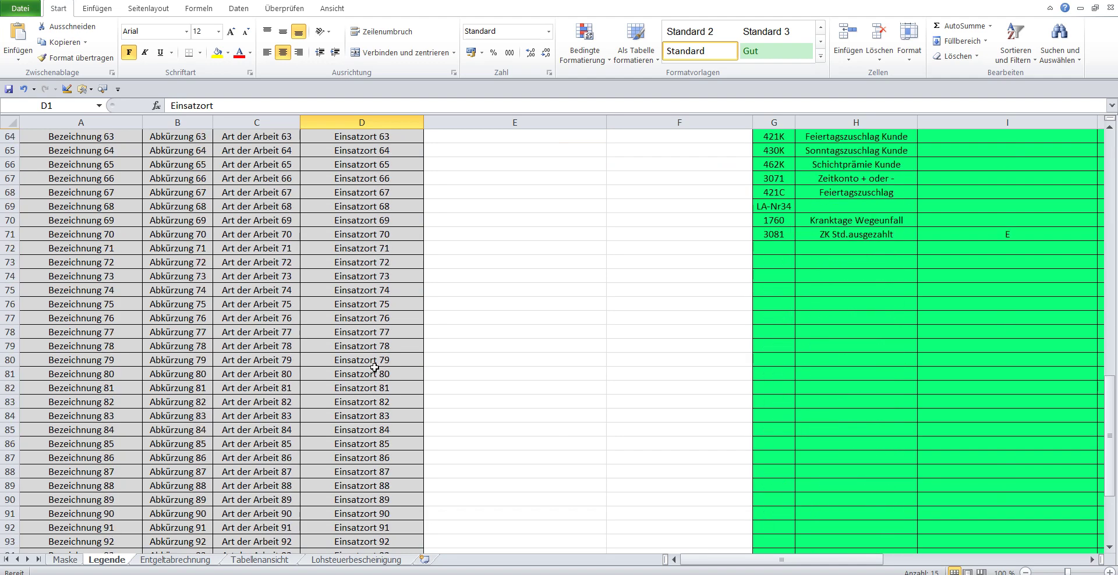
pyautogui.scroll(-7, 375, 368)
pyautogui.scroll(2, 374, 366)
pyautogui.scroll(5, 375, 366)
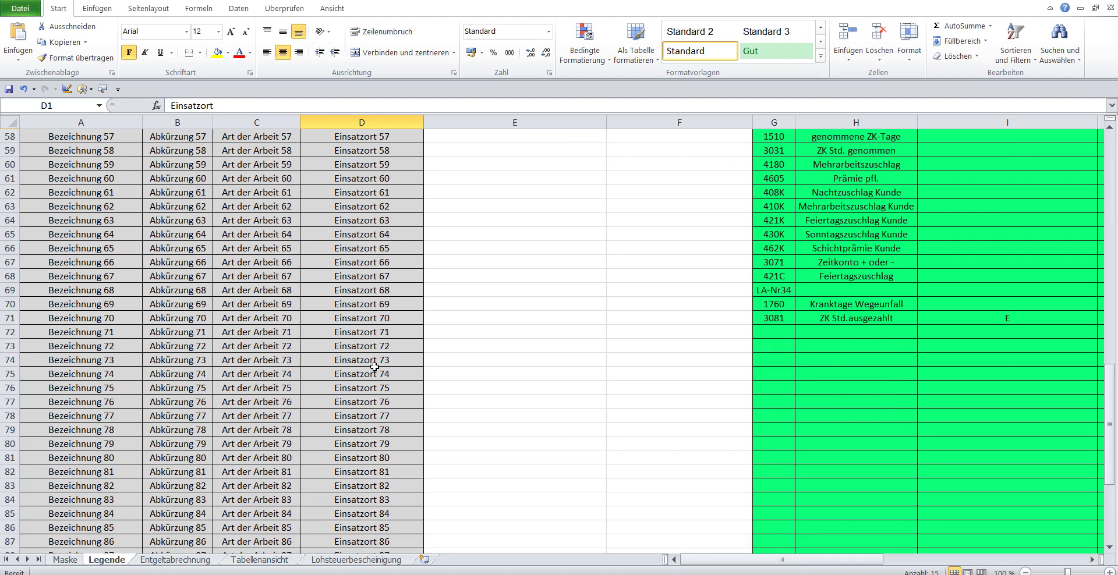
pyautogui.scroll(6, 374, 366)
pyautogui.scroll(7, 374, 366)
pyautogui.scroll(6, 374, 366)
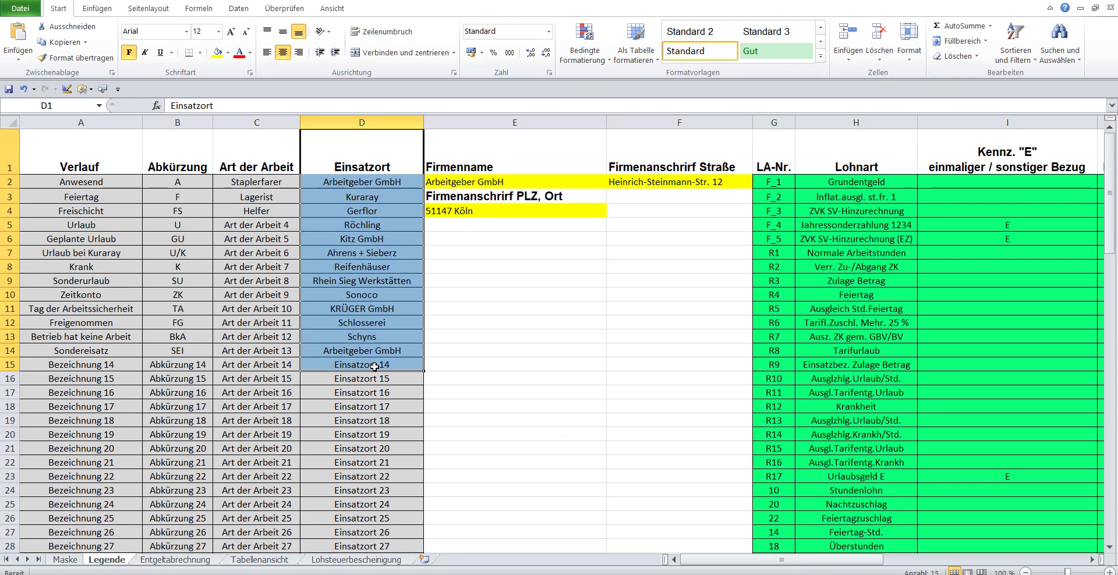
pyautogui.click(610, 572)
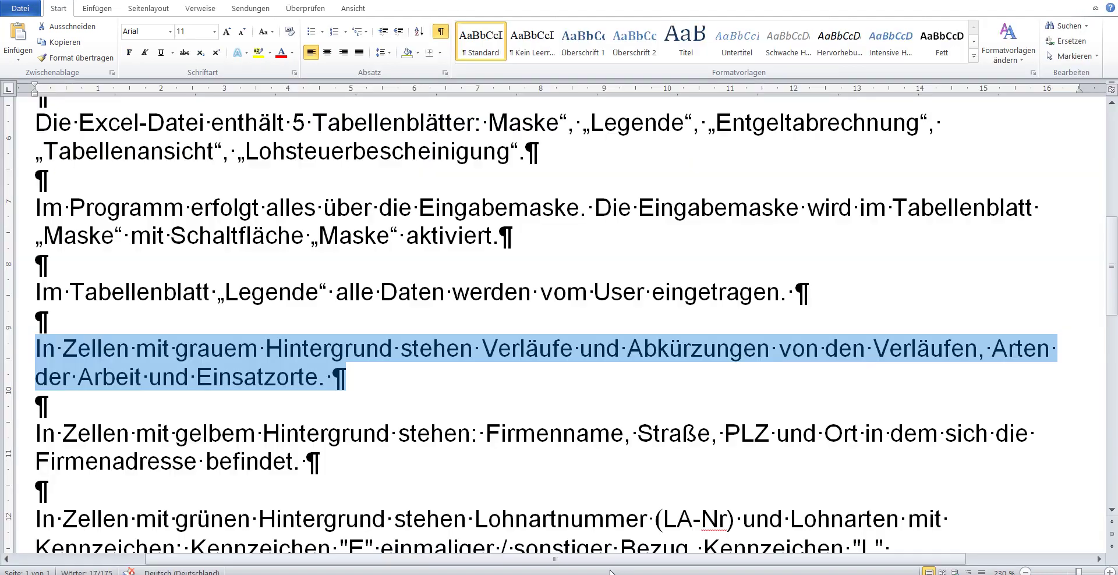
# - Highlight the yellow-background cells paragraph, then select the Firmenname cell in Excel's column E
pyautogui.scroll(-3, 362, 382)
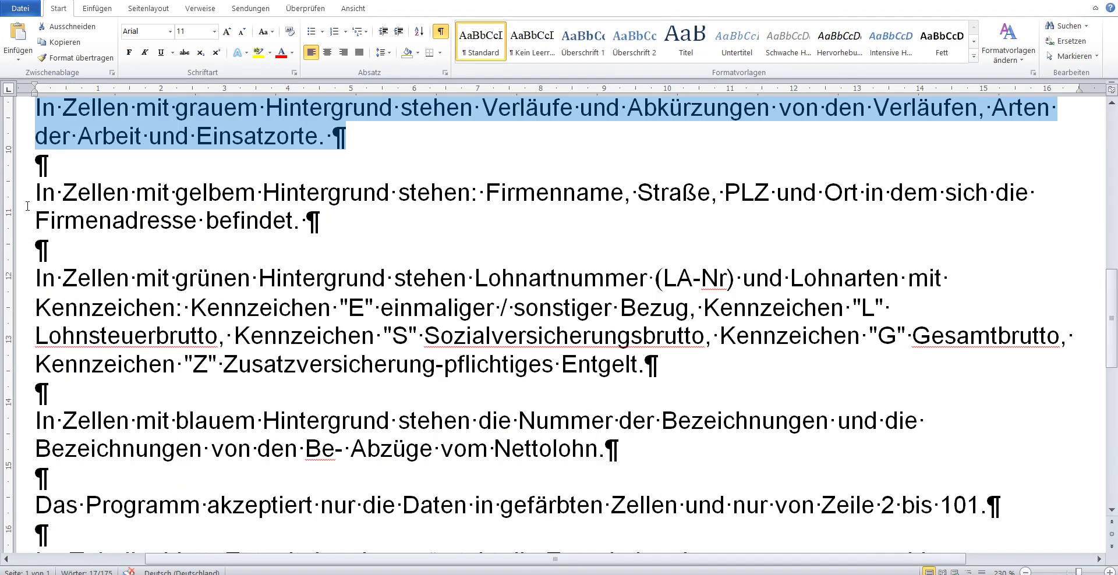
pyautogui.moveTo(18, 201); pyautogui.dragTo(18, 222)
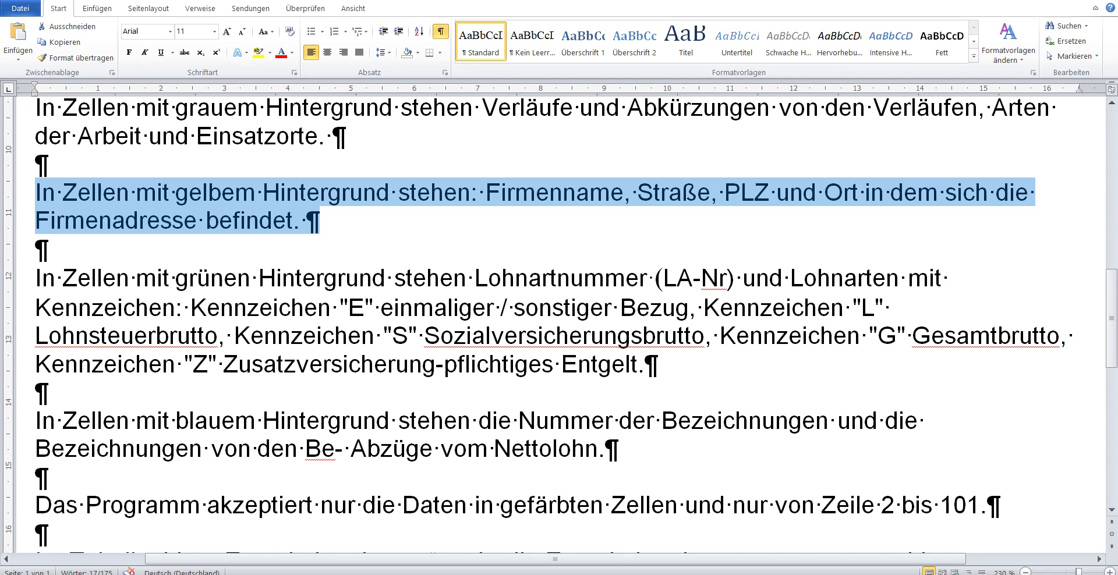
pyautogui.hotkey('alt', 'Tab')
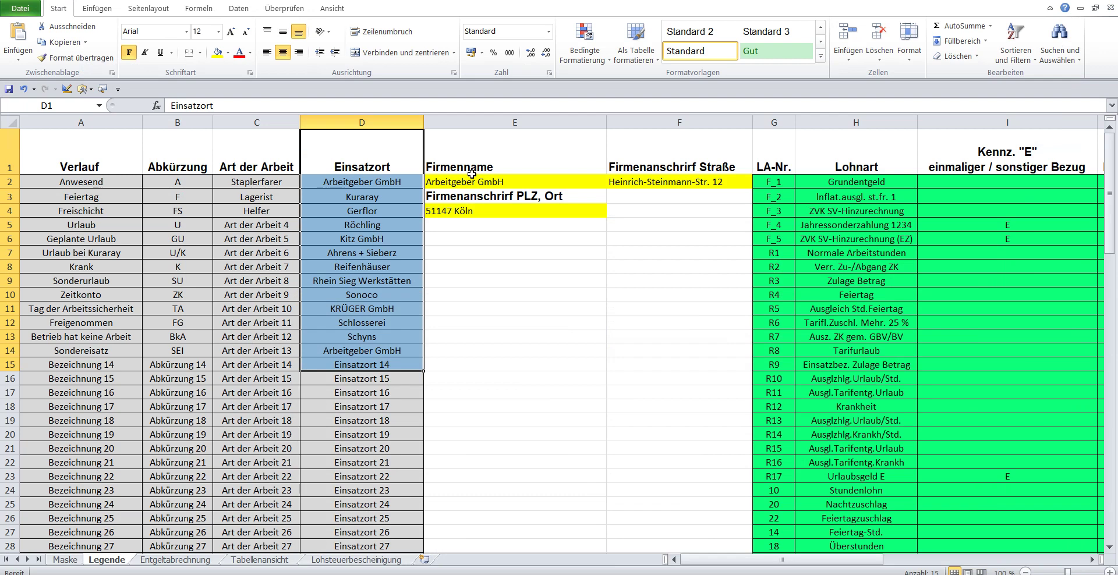
pyautogui.click(470, 171)
# - Check the yellow company name (E2), street (F2) and postcode/town (E4) cells, then return to Word
pyautogui.click(465, 178)
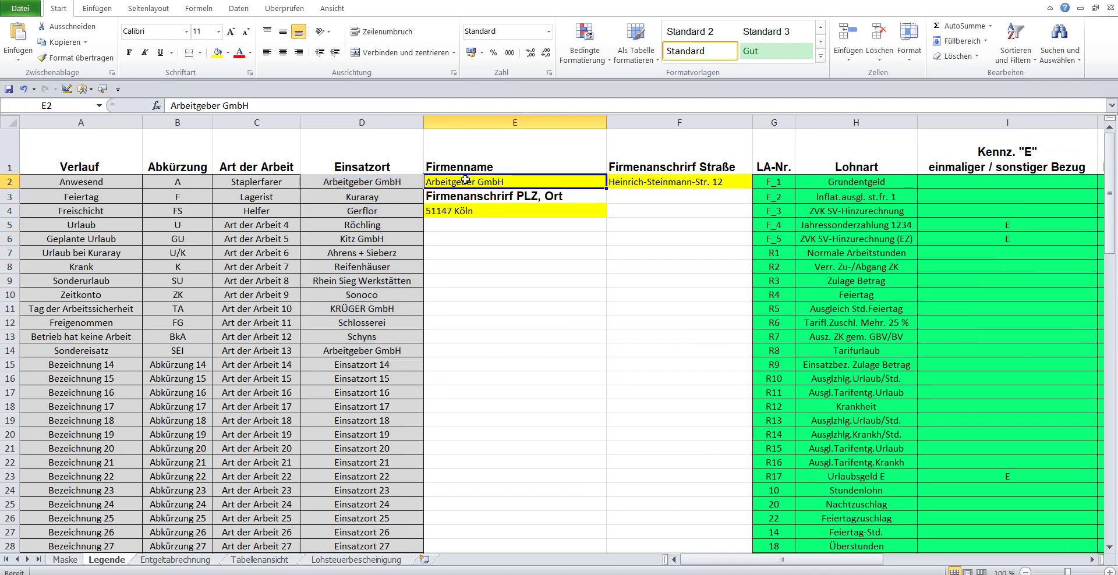
pyautogui.click(628, 182)
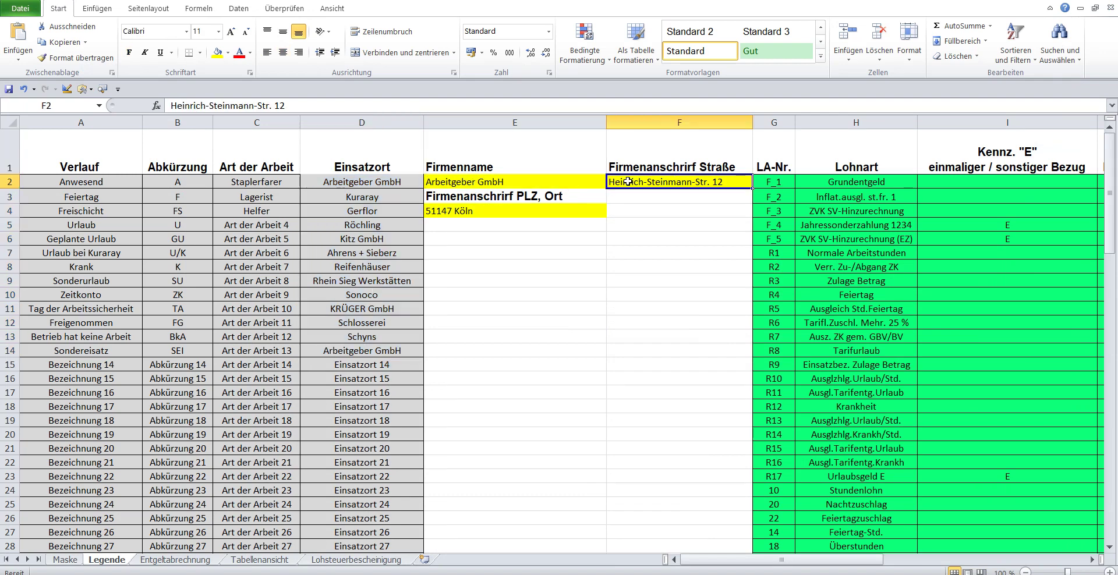
pyautogui.click(459, 210)
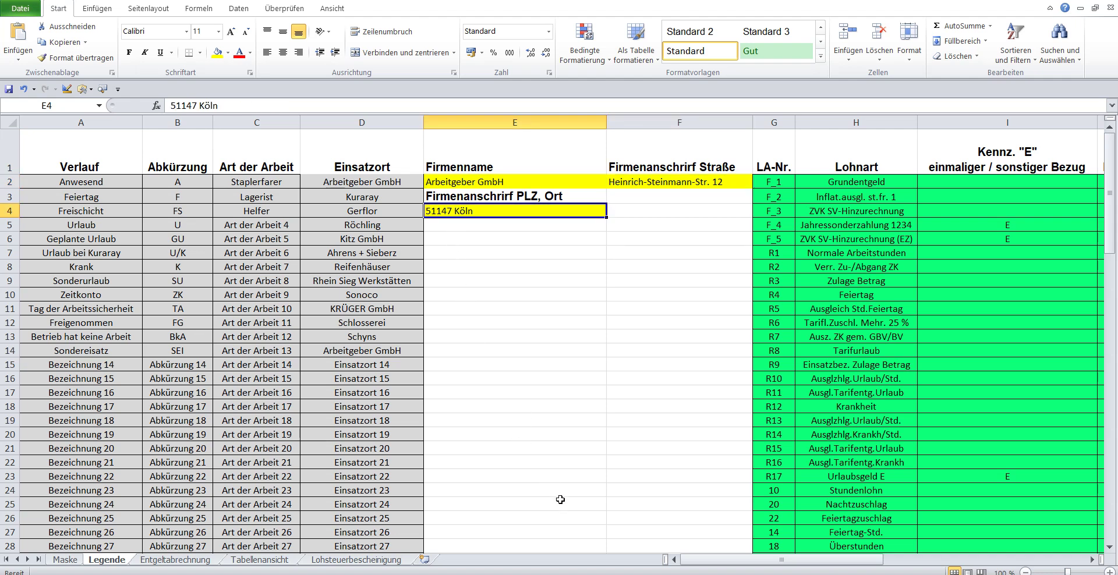
pyautogui.hotkey('alt', 'Tab')
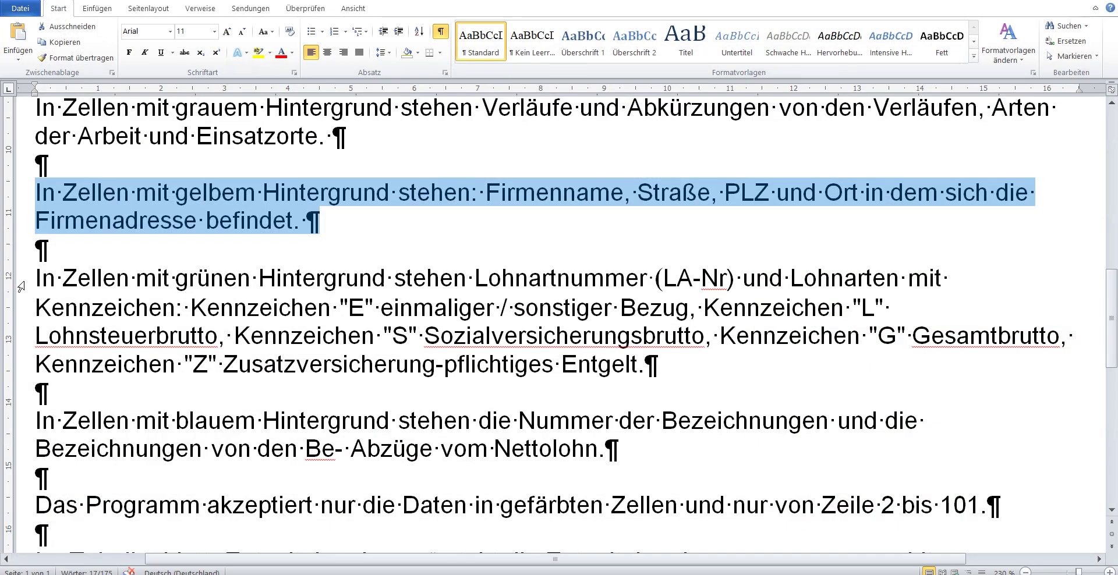
# - Select the Word paragraph on green-background cells and return to Excel's Legende sheet
pyautogui.moveTo(28, 283); pyautogui.dragTo(33, 366)
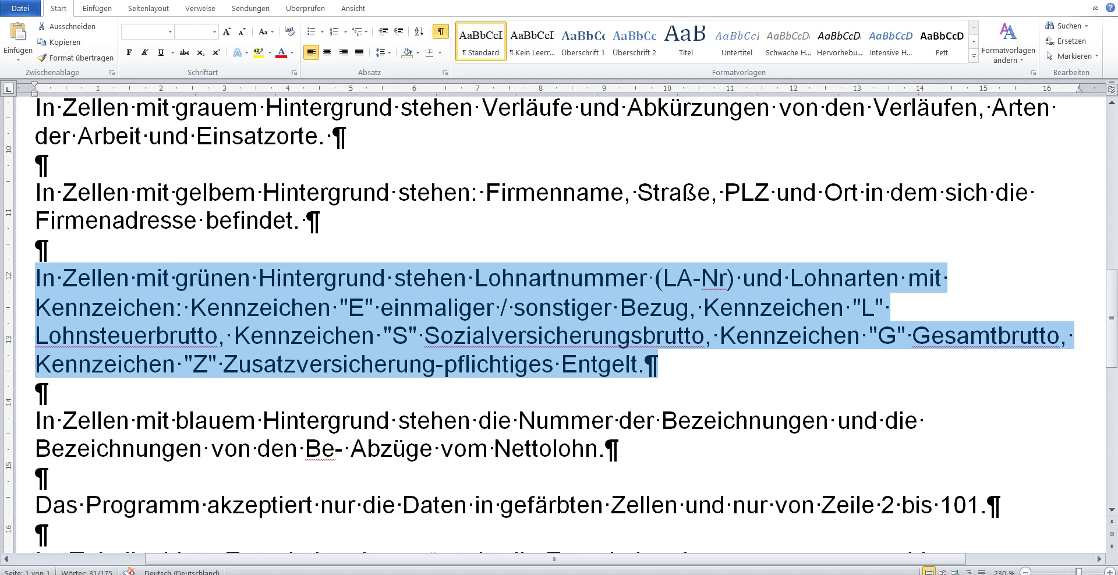
pyautogui.hotkey('alt', 'Tab')
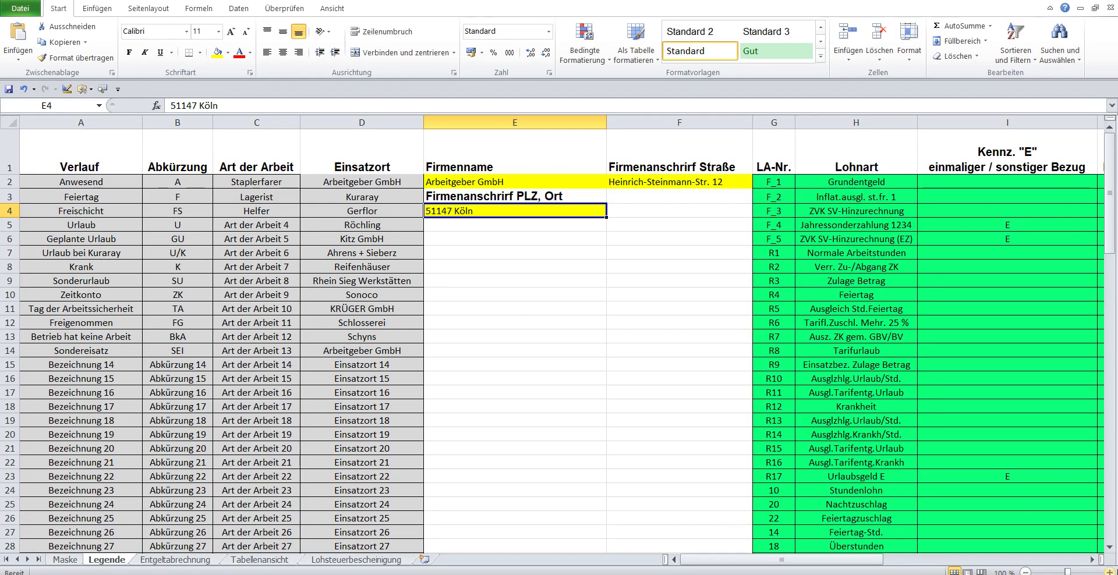
# - Select the green LA-Nr. numbers in column G and the Lohnart wage-type names
pyautogui.click(1091, 560)
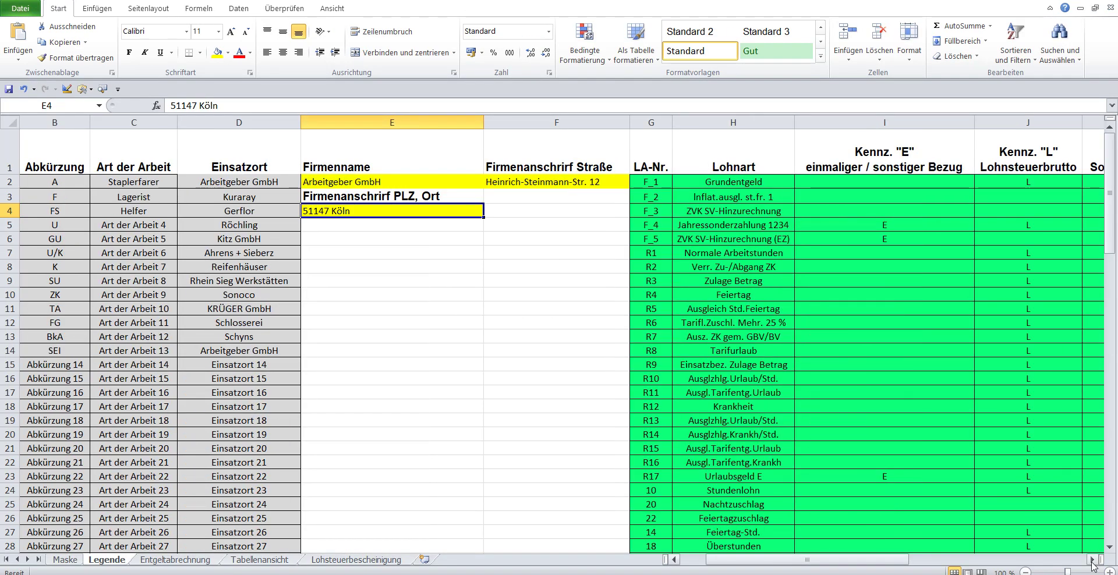
pyautogui.click(1092, 560)
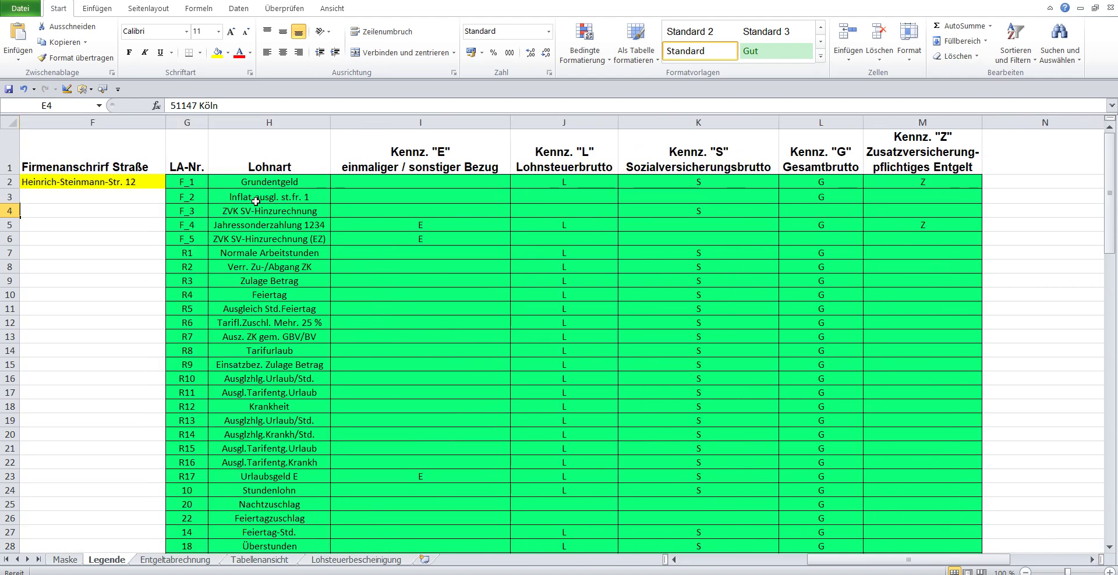
pyautogui.click(193, 168)
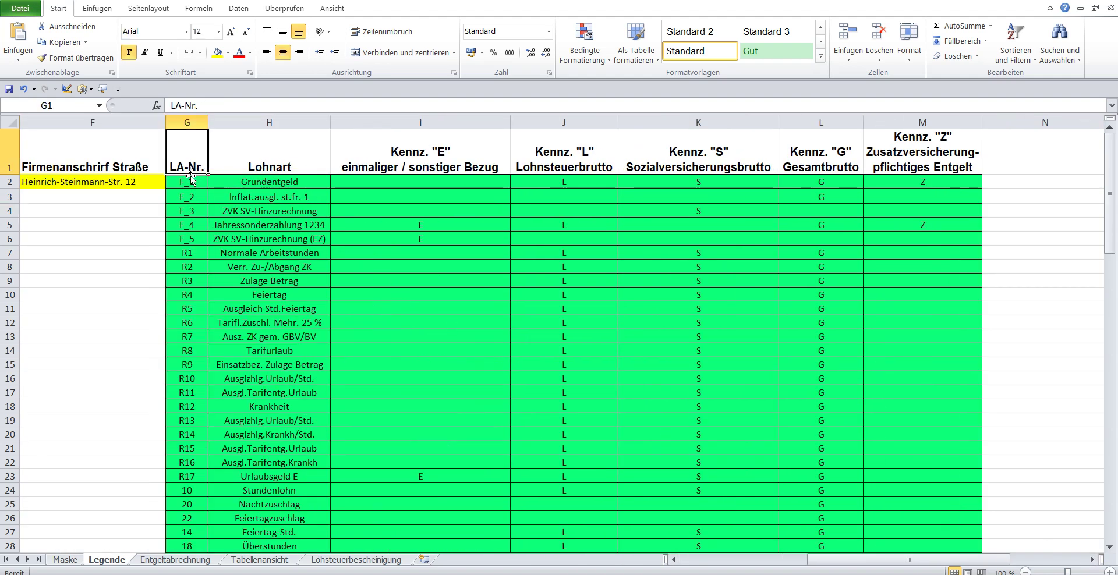
pyautogui.moveTo(190, 159); pyautogui.dragTo(189, 451)
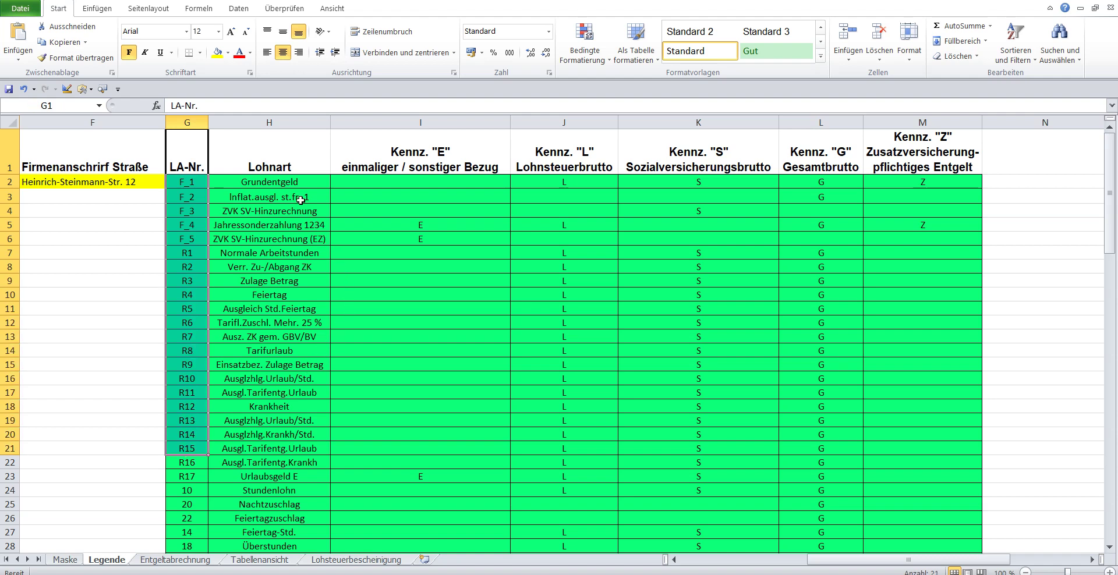
pyautogui.moveTo(275, 165); pyautogui.dragTo(269, 476)
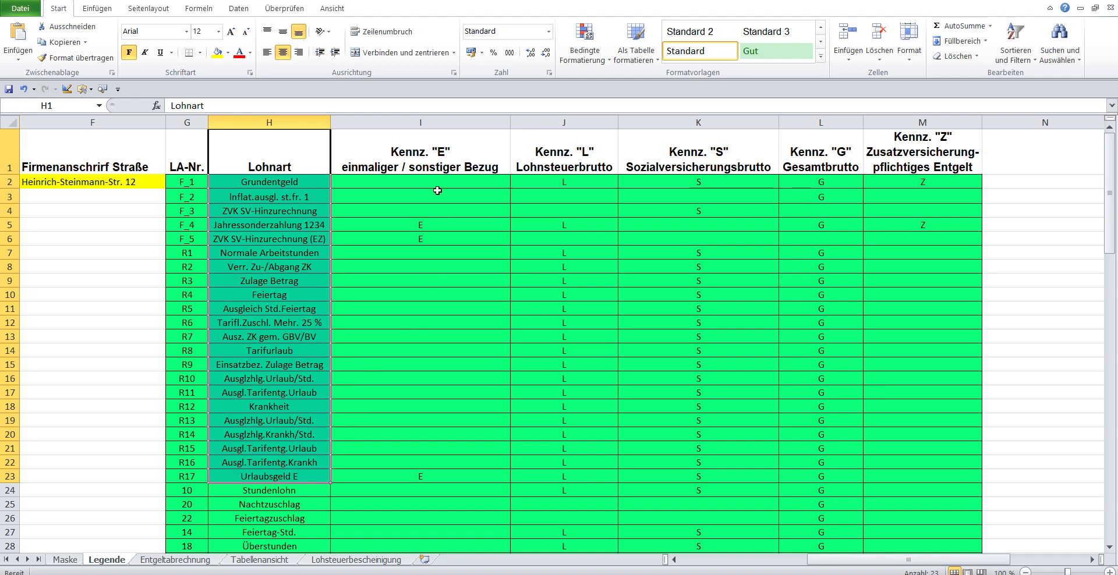
# - Select the Kennz. E, L, S, G and Z indicator columns in turn
pyautogui.click(425, 161)
pyautogui.moveTo(458, 169); pyautogui.dragTo(462, 314)
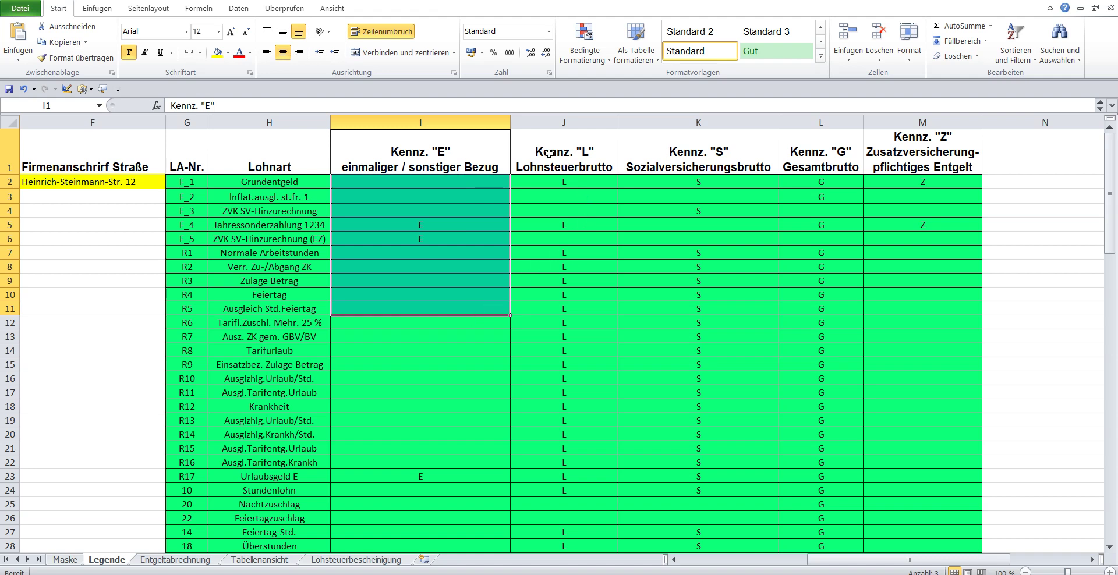
pyautogui.moveTo(548, 150); pyautogui.dragTo(603, 335)
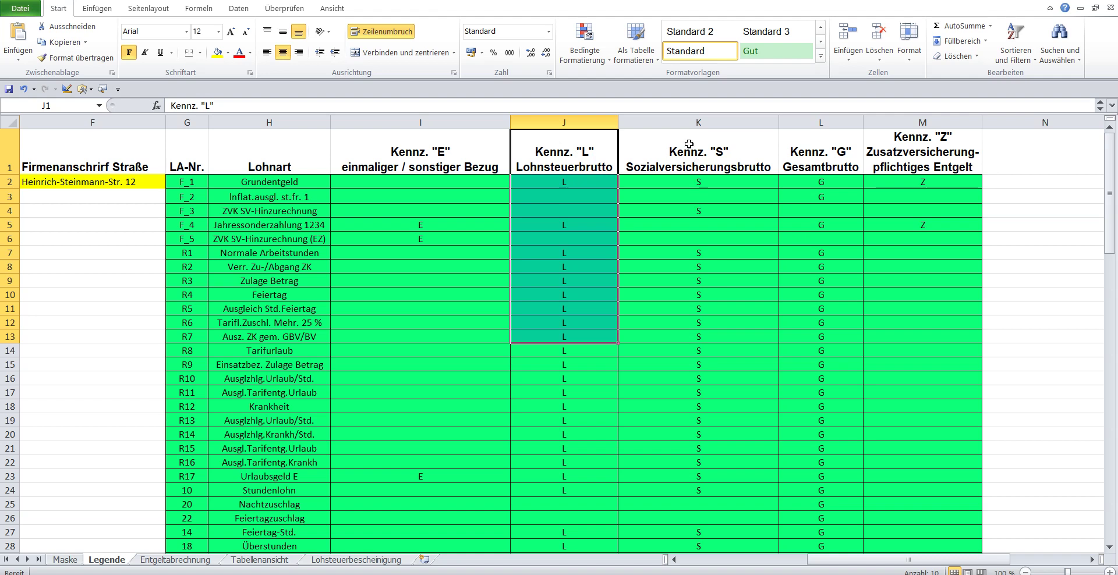
pyautogui.moveTo(681, 150); pyautogui.dragTo(687, 344)
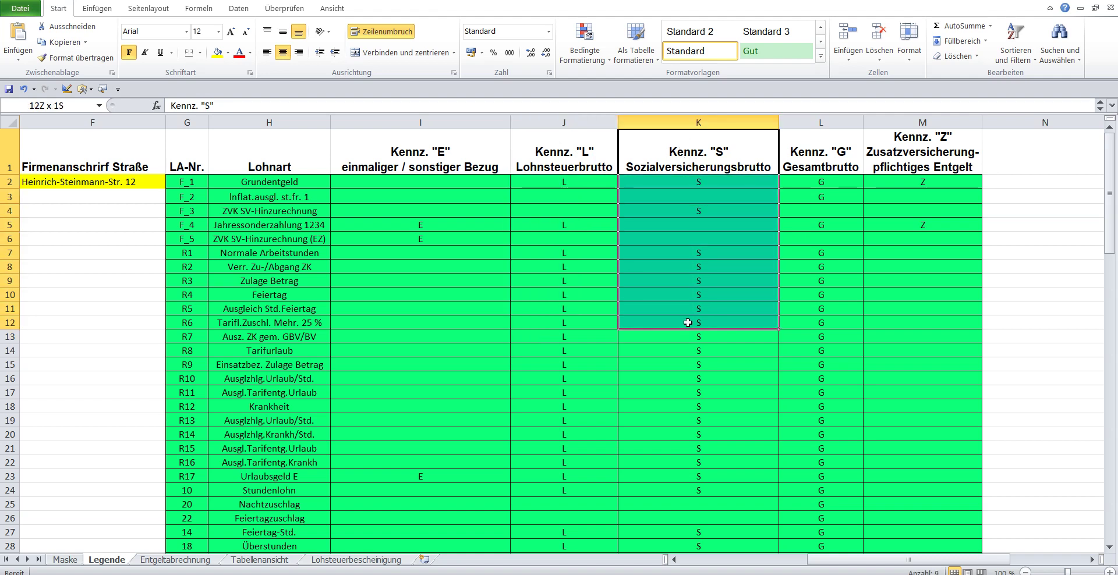
pyautogui.click(821, 154)
pyautogui.moveTo(822, 154); pyautogui.dragTo(807, 339)
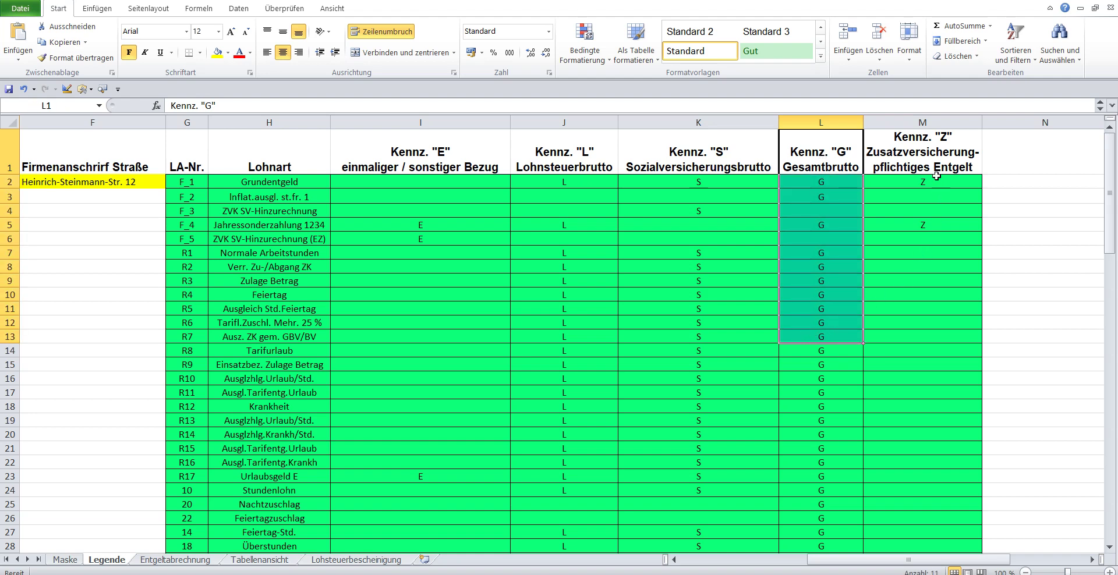
pyautogui.click(915, 143)
pyautogui.moveTo(915, 143); pyautogui.dragTo(917, 337)
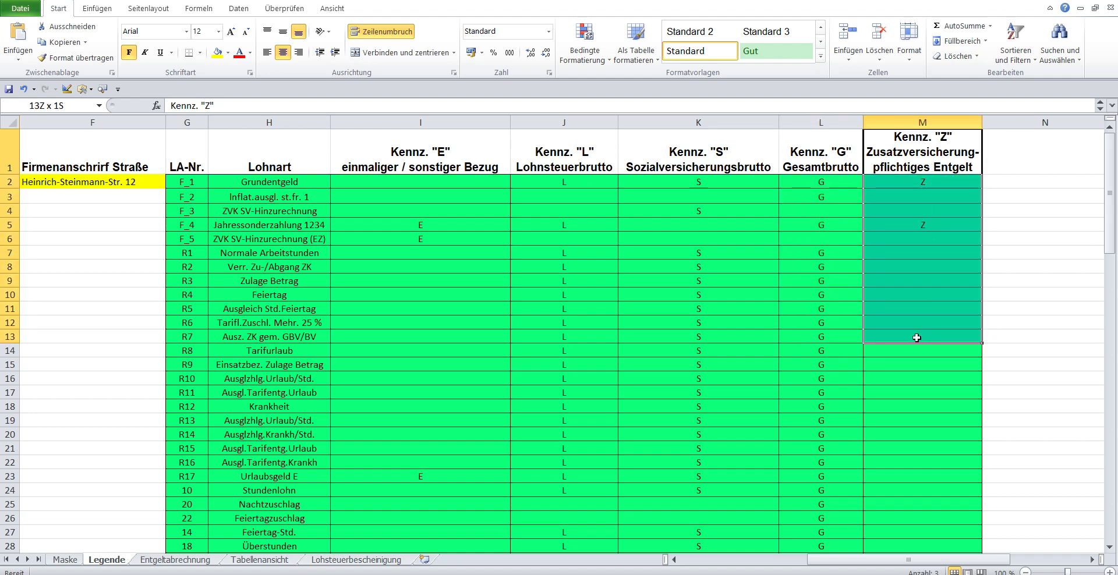
# - Scroll down to the table's end at row 101 and back, then return to Word
pyautogui.scroll(-1, 710, 310)
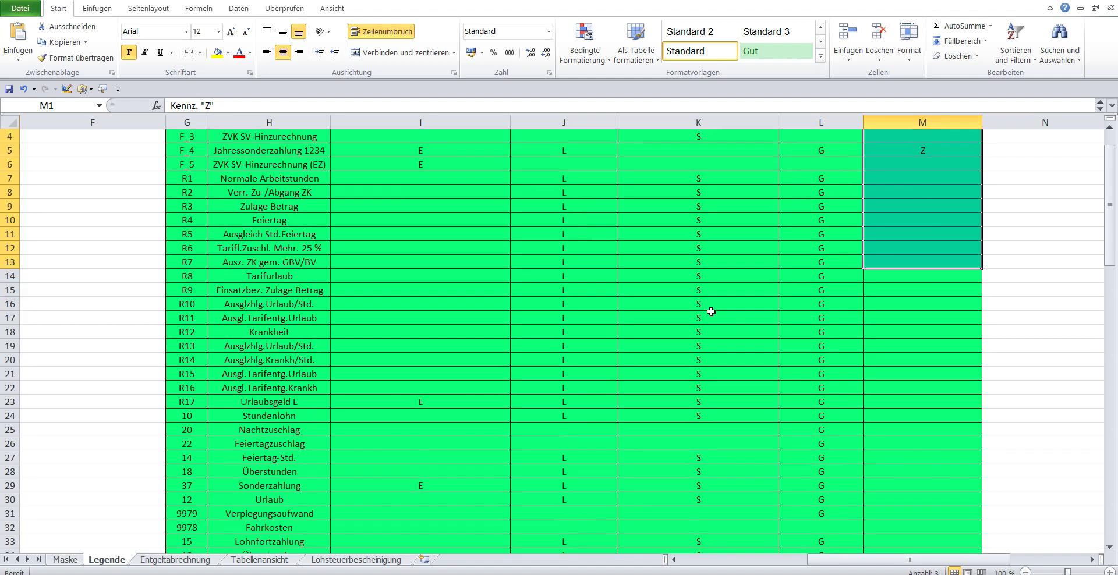
pyautogui.scroll(-5, 710, 310)
pyautogui.scroll(-4, 710, 310)
pyautogui.scroll(-4, 711, 311)
pyautogui.scroll(-5, 710, 311)
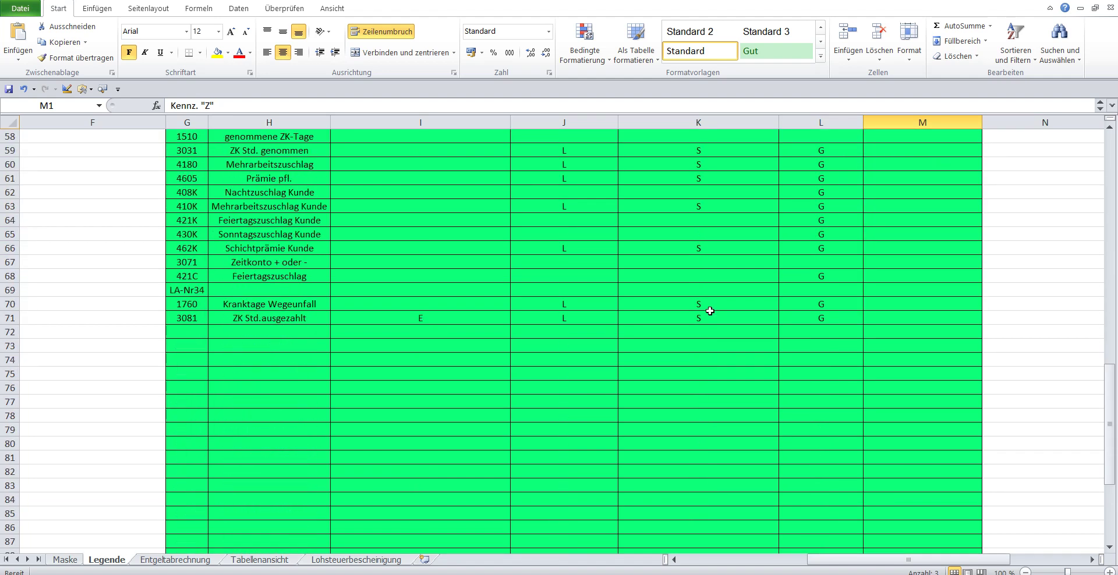
pyautogui.scroll(-4, 711, 311)
pyautogui.scroll(-5, 711, 311)
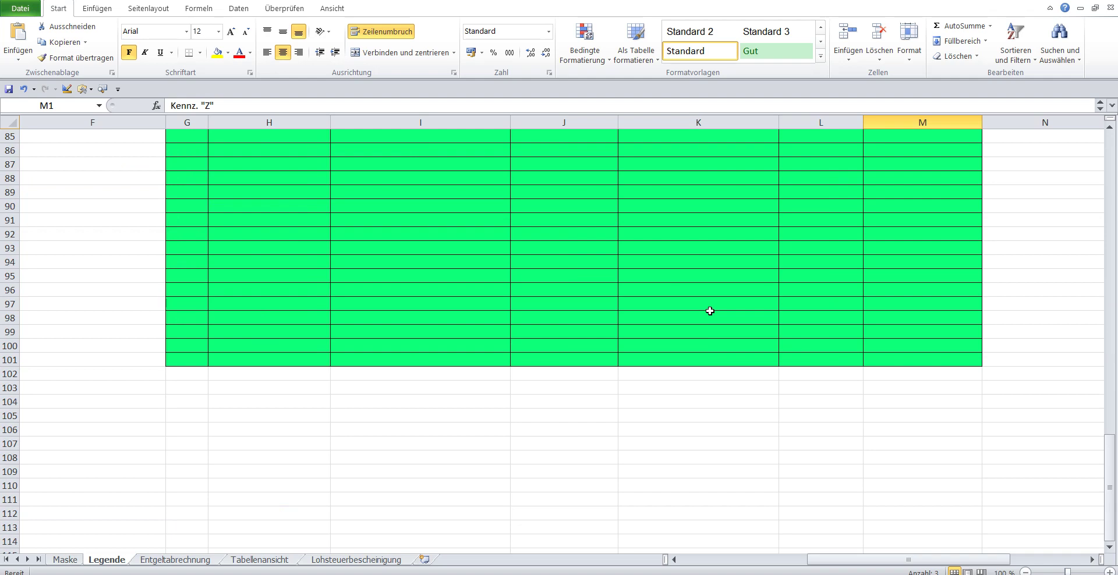
pyautogui.scroll(5, 710, 311)
pyautogui.scroll(6, 711, 311)
pyautogui.scroll(7, 710, 311)
pyautogui.scroll(10, 711, 311)
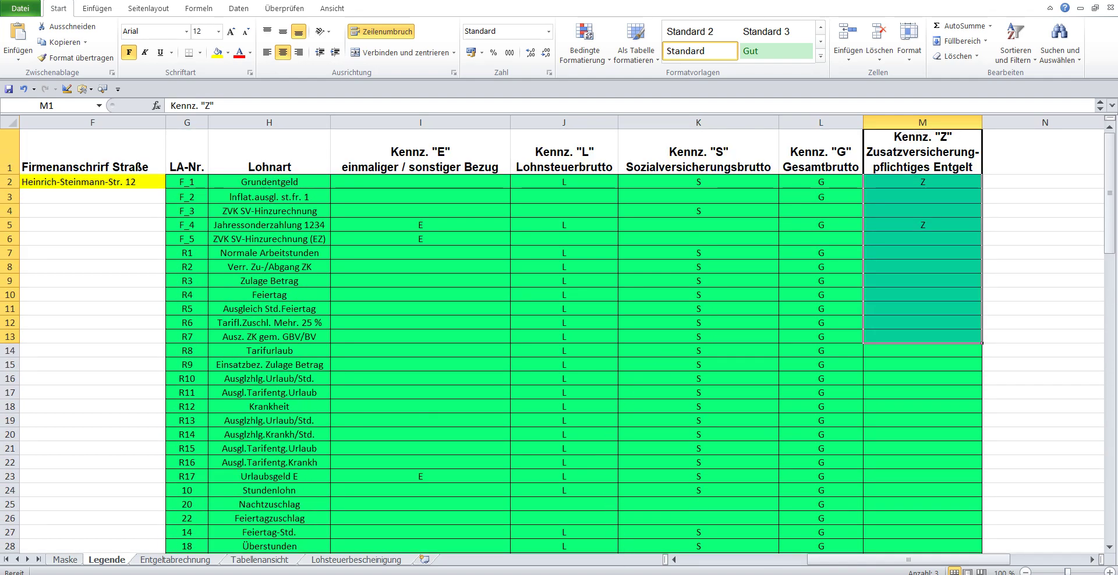
pyautogui.hotkey('alt', 'Tab')
# - Select the Word paragraph describing blue-background cells
pyautogui.scroll(-3, 488, 386)
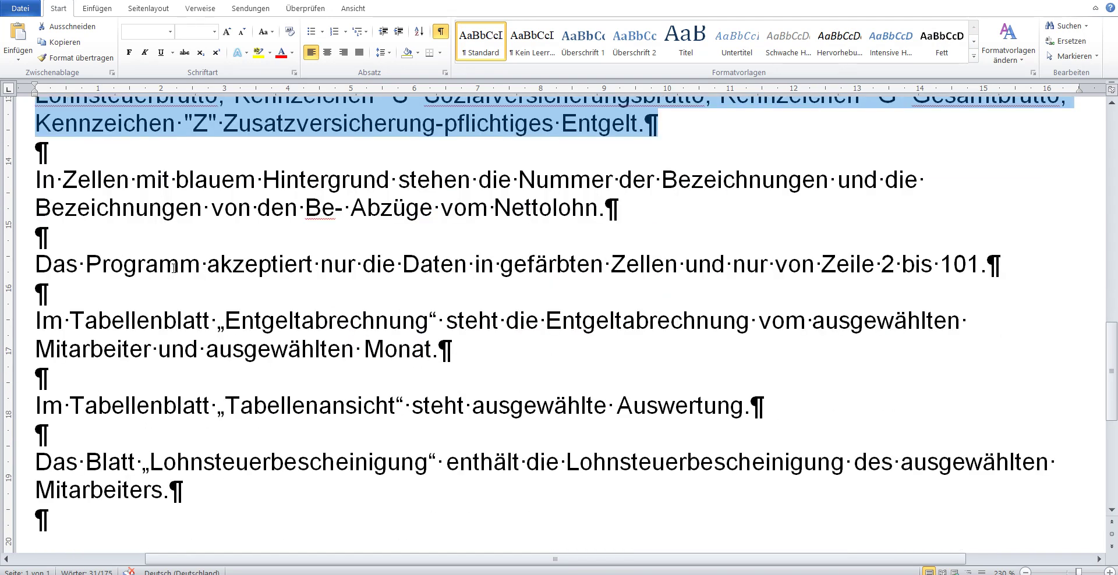
pyautogui.moveTo(17, 184); pyautogui.dragTo(22, 207)
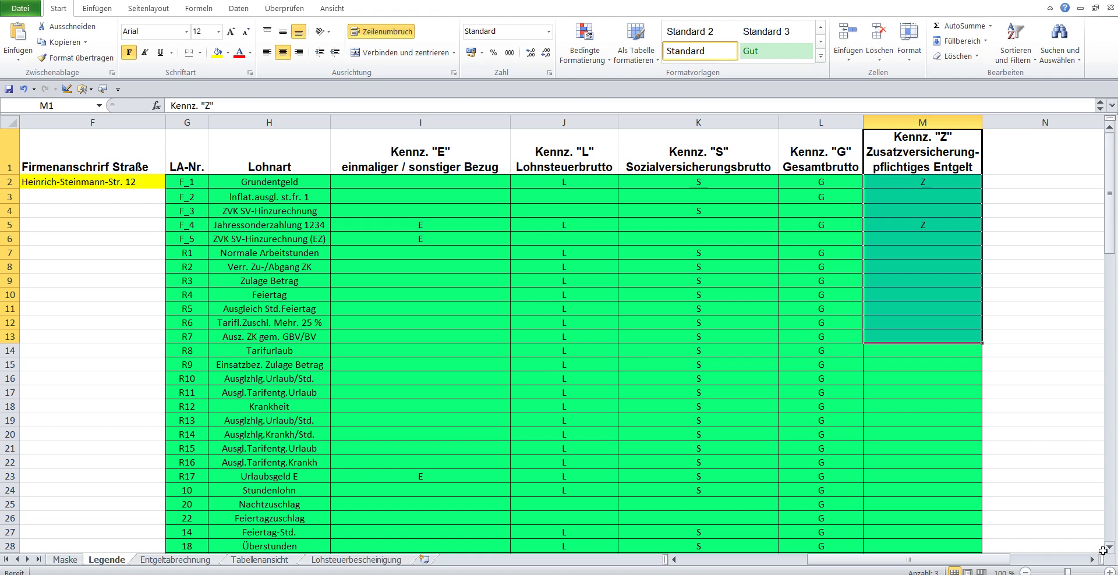
# - Select the blue deductions table's Nr. column O and names column P
pyautogui.click(1097, 560)
pyautogui.click(1097, 559)
pyautogui.click(1097, 559)
pyautogui.click(1098, 560)
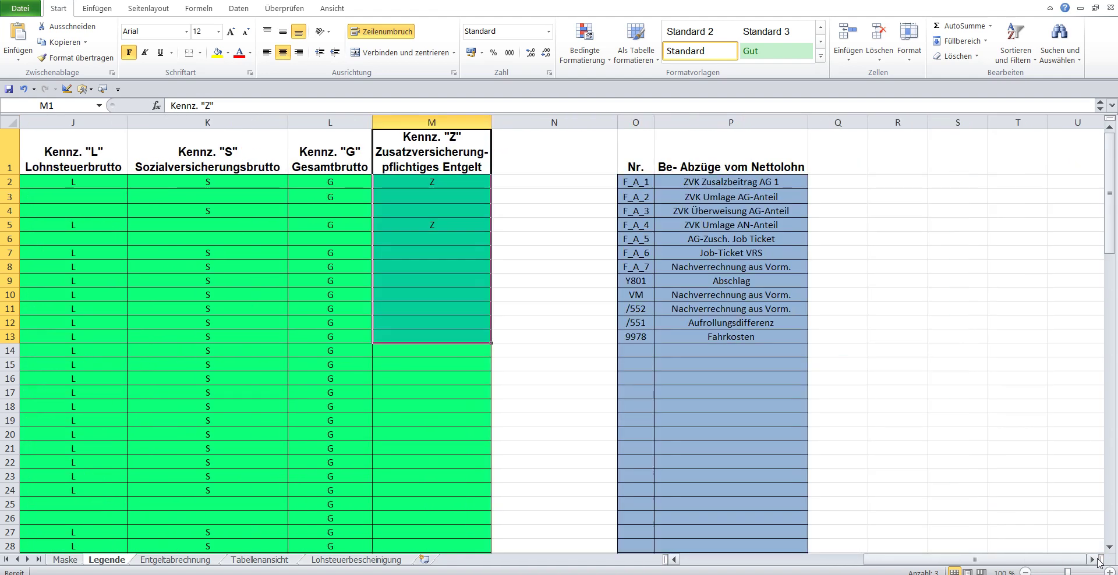
pyautogui.click(635, 167)
pyautogui.moveTo(635, 168); pyautogui.dragTo(635, 351)
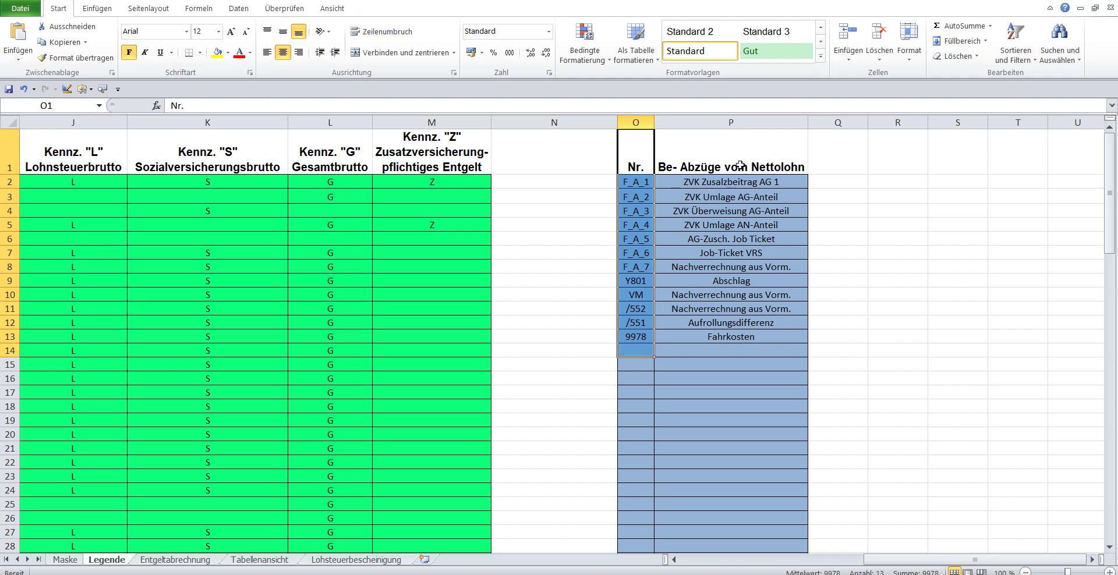
pyautogui.moveTo(739, 164); pyautogui.dragTo(754, 336)
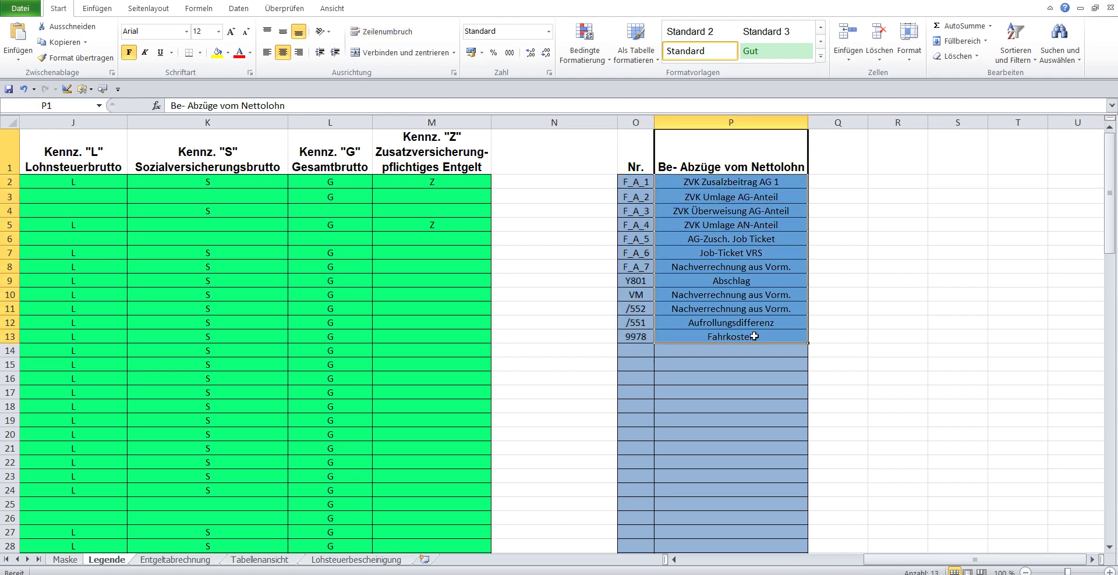
# - Scroll past the twelve deductions through the blank rows to row 101, then back up
pyautogui.scroll(-2, 816, 274)
pyautogui.scroll(-1, 816, 274)
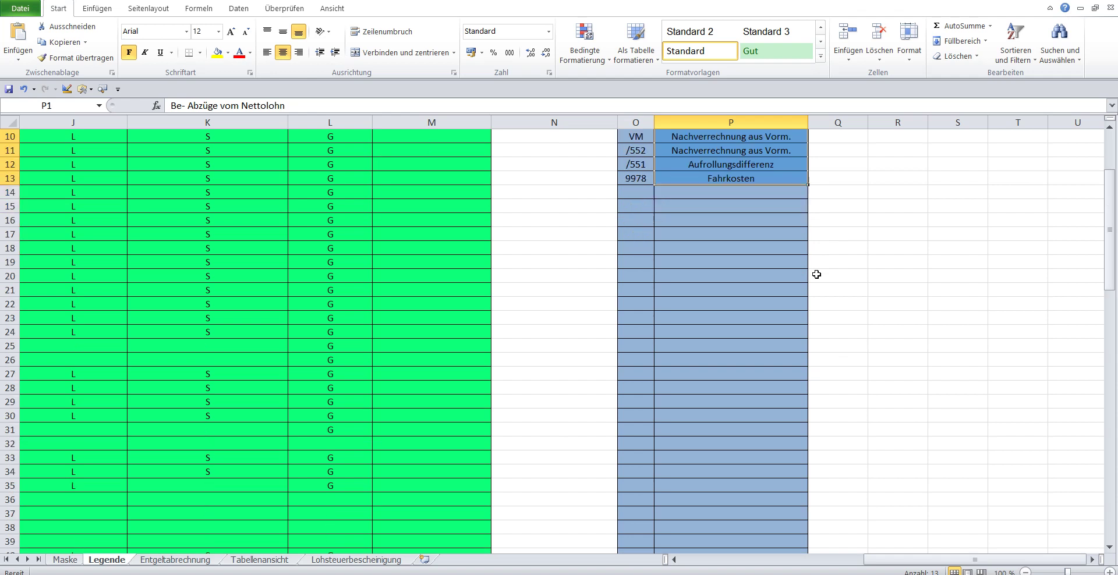
pyautogui.scroll(-4, 817, 274)
pyautogui.scroll(-5, 816, 274)
pyautogui.scroll(-5, 817, 275)
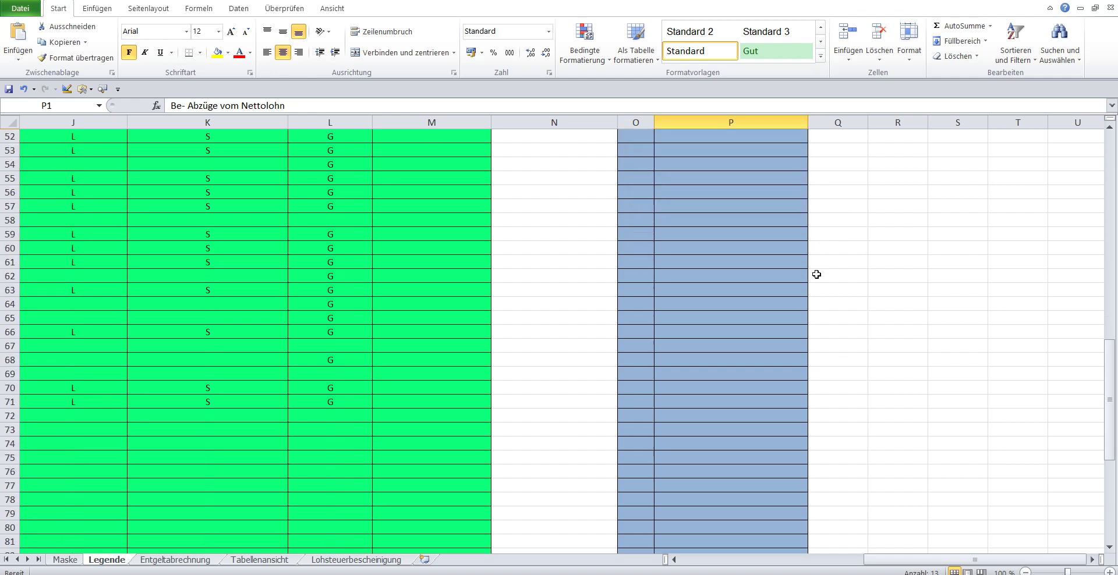
pyautogui.scroll(-5, 816, 274)
pyautogui.scroll(-5, 816, 274)
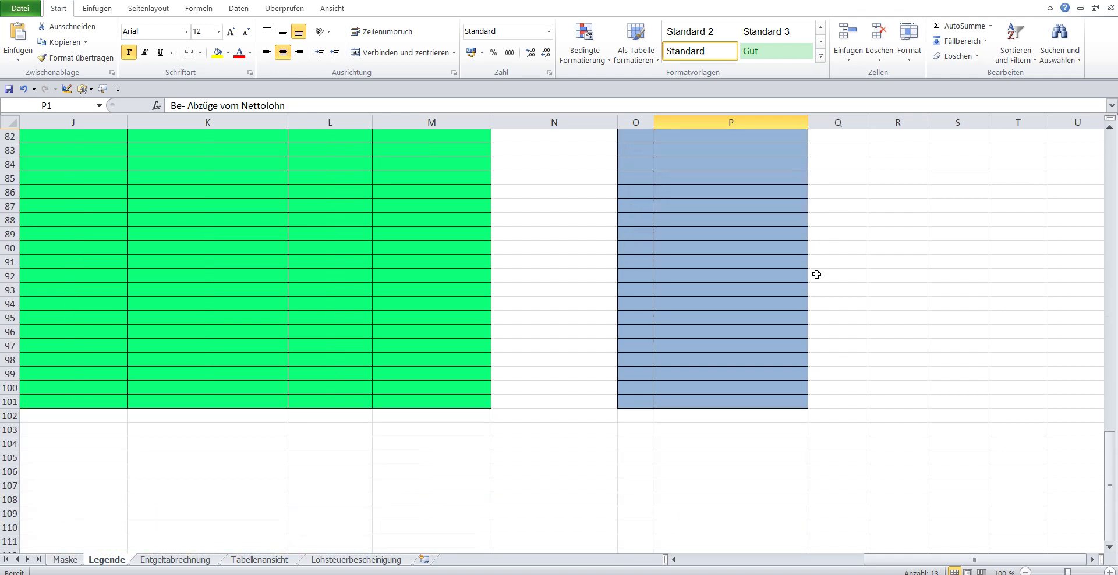
pyautogui.scroll(7, 817, 274)
pyautogui.scroll(6, 816, 274)
pyautogui.scroll(6, 817, 275)
pyautogui.scroll(6, 816, 274)
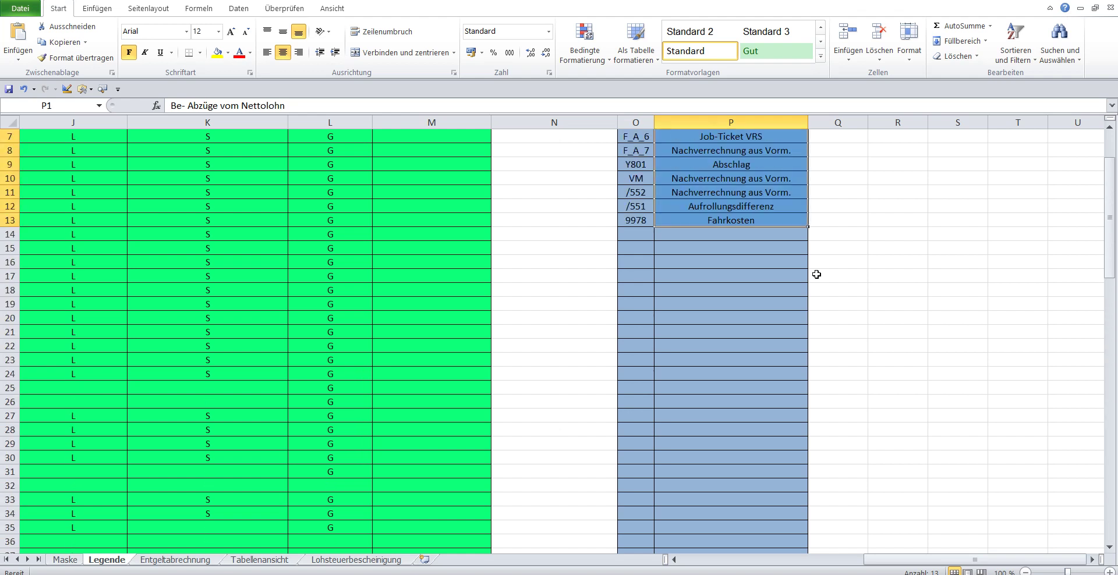
pyautogui.scroll(2, 816, 274)
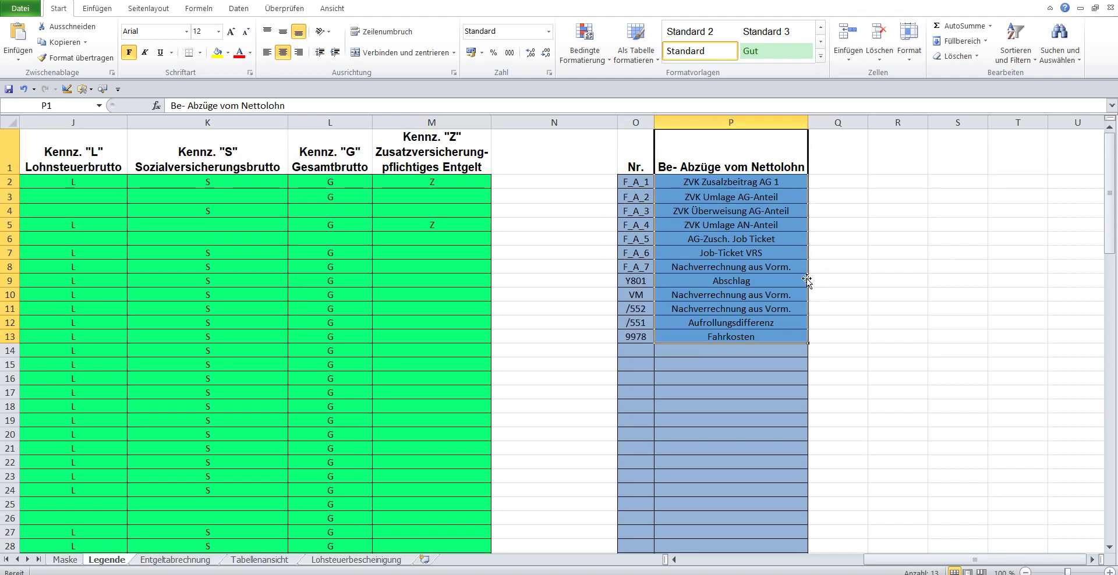
# - Mark Word's 'Das Programm akzeptiert…' sentence on coloured cells in rows 2–101, then return to Excel
pyautogui.hotkey('alt', 'Tab')
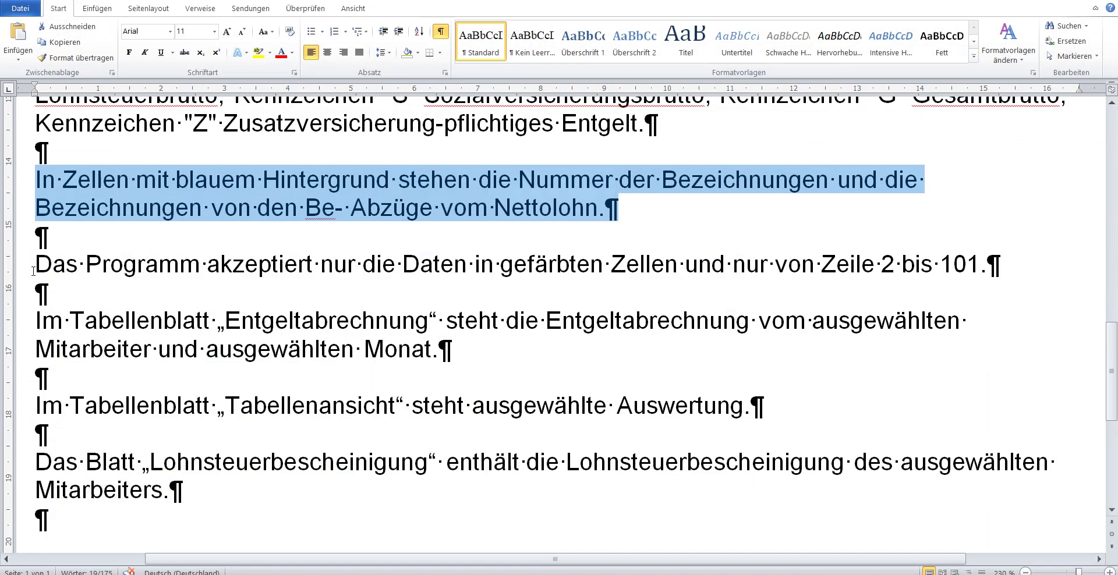
pyautogui.click(20, 272)
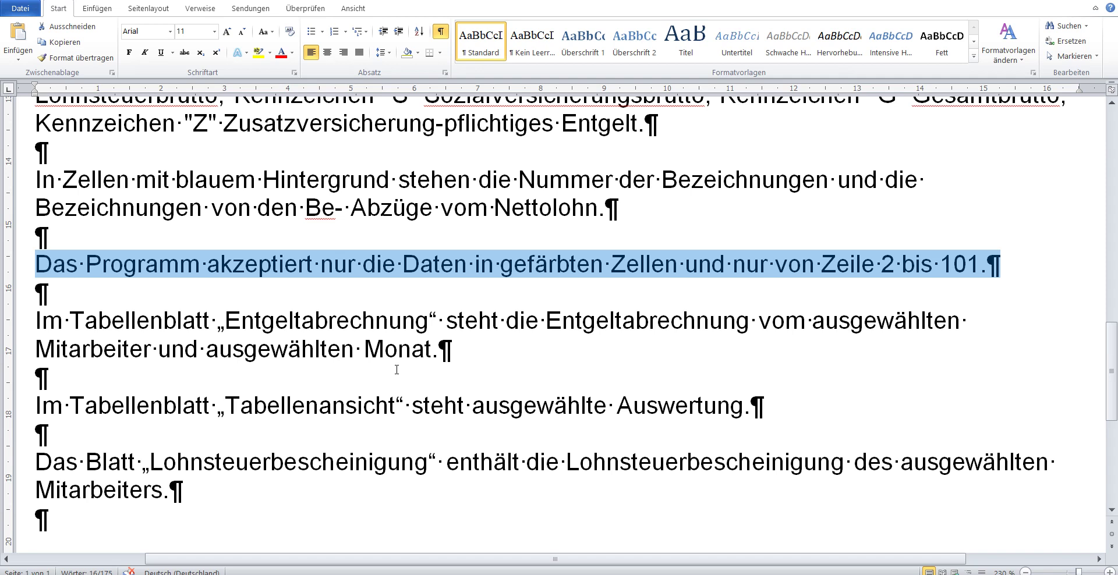
pyautogui.hotkey('alt', 'Tab')
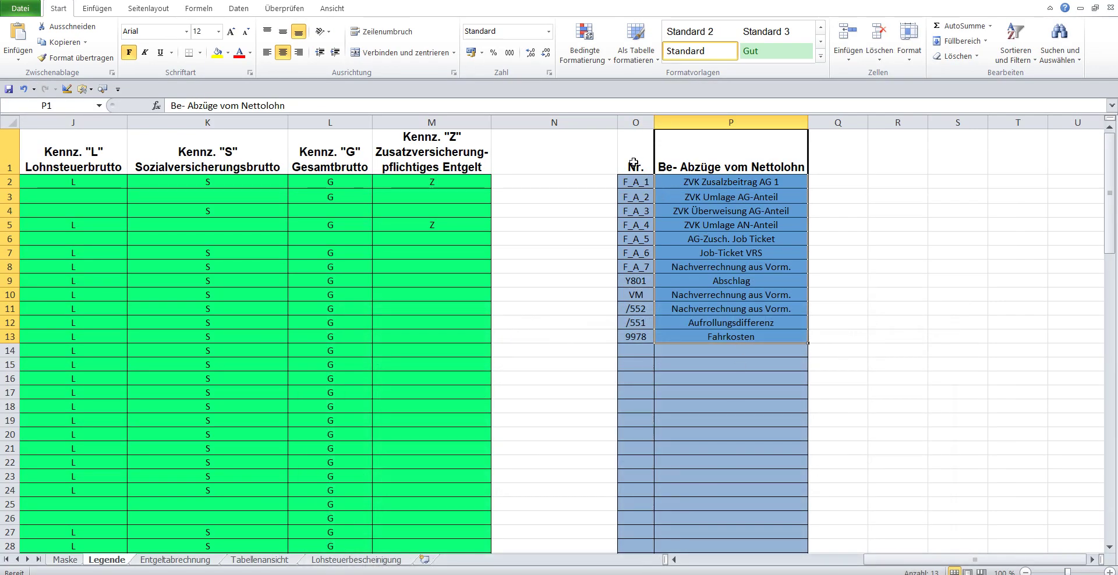
pyautogui.moveTo(636, 164); pyautogui.dragTo(774, 493)
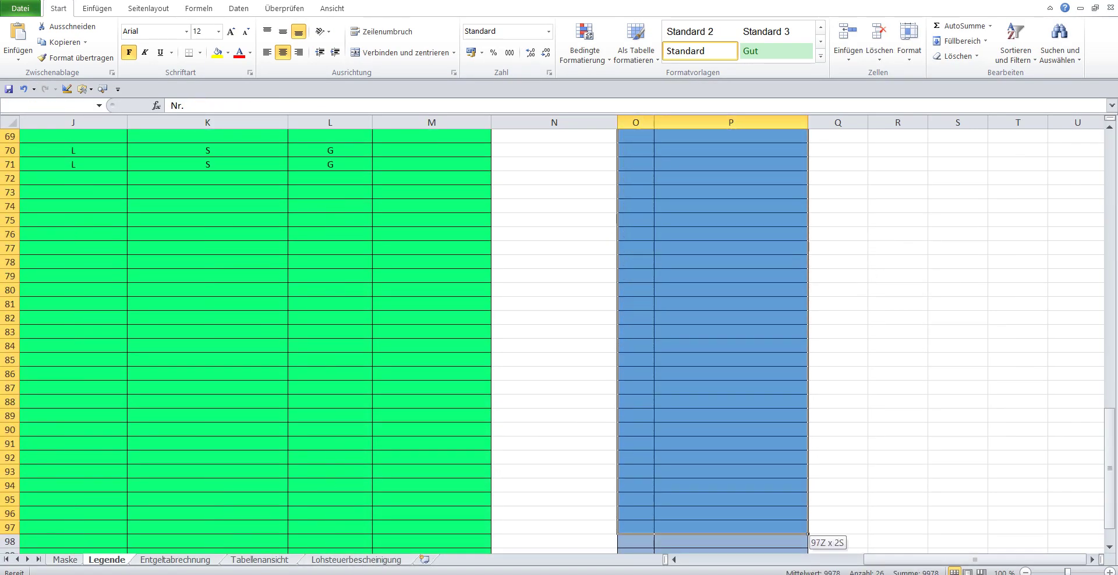
pyautogui.moveTo(774, 492); pyautogui.dragTo(774, 527)
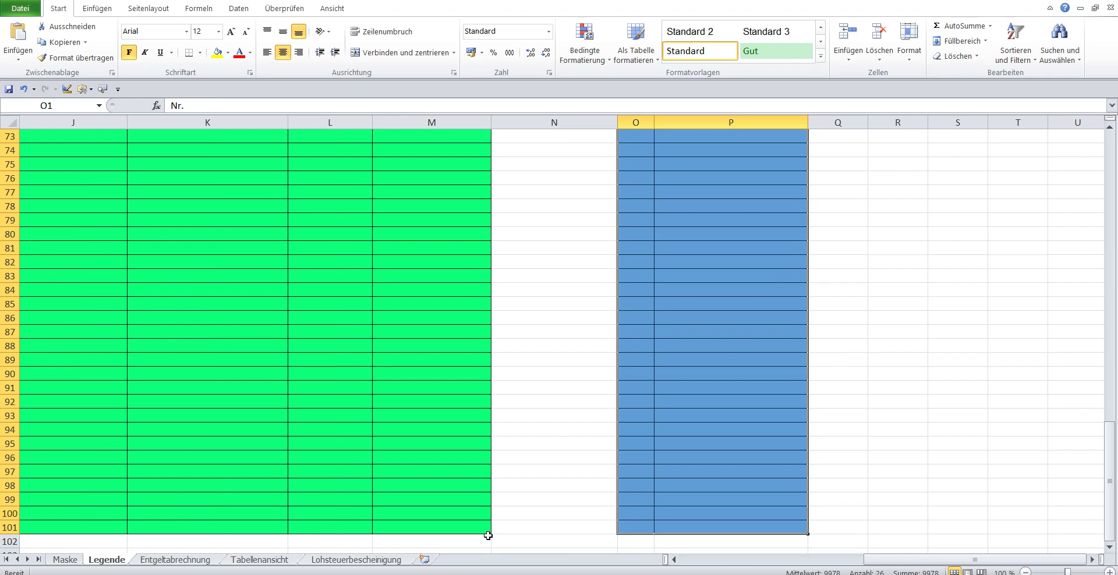
pyautogui.moveTo(478, 529); pyautogui.dragTo(124, 522)
pyautogui.moveTo(30, 521)
pyautogui.mouseDown()
pyautogui.moveTo(643, 304)
pyautogui.moveTo(652, 78)
pyautogui.mouseUp()
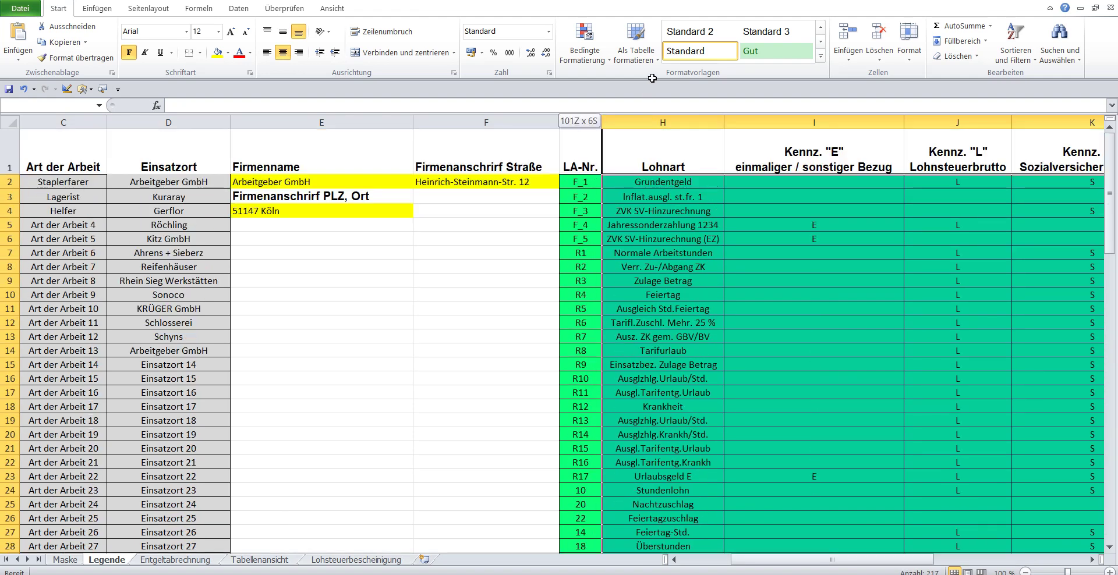
pyautogui.moveTo(652, 78); pyautogui.dragTo(652, 78)
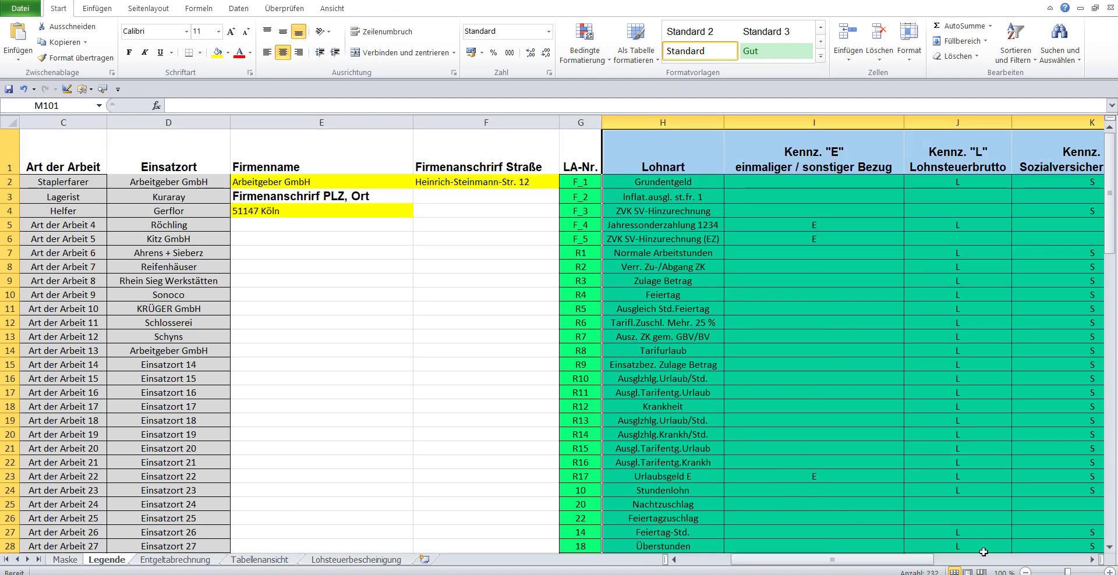
pyautogui.moveTo(769, 560)
pyautogui.mouseDown()
pyautogui.moveTo(856, 554)
pyautogui.moveTo(729, 555)
pyautogui.mouseUp()
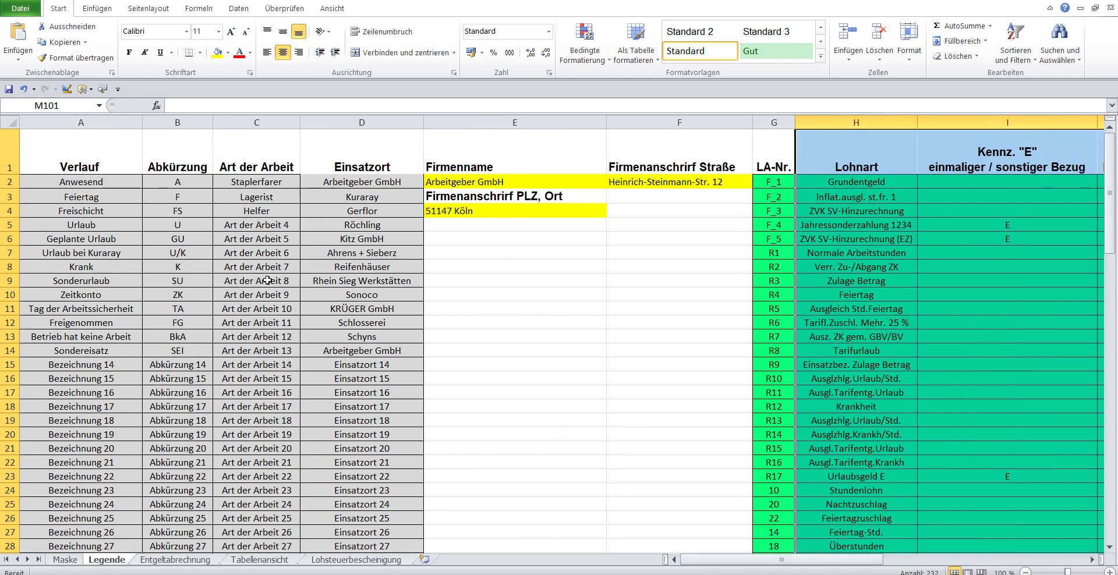
pyautogui.moveTo(76, 182)
pyautogui.mouseDown()
pyautogui.moveTo(368, 448)
pyautogui.moveTo(428, 535)
pyautogui.mouseUp()
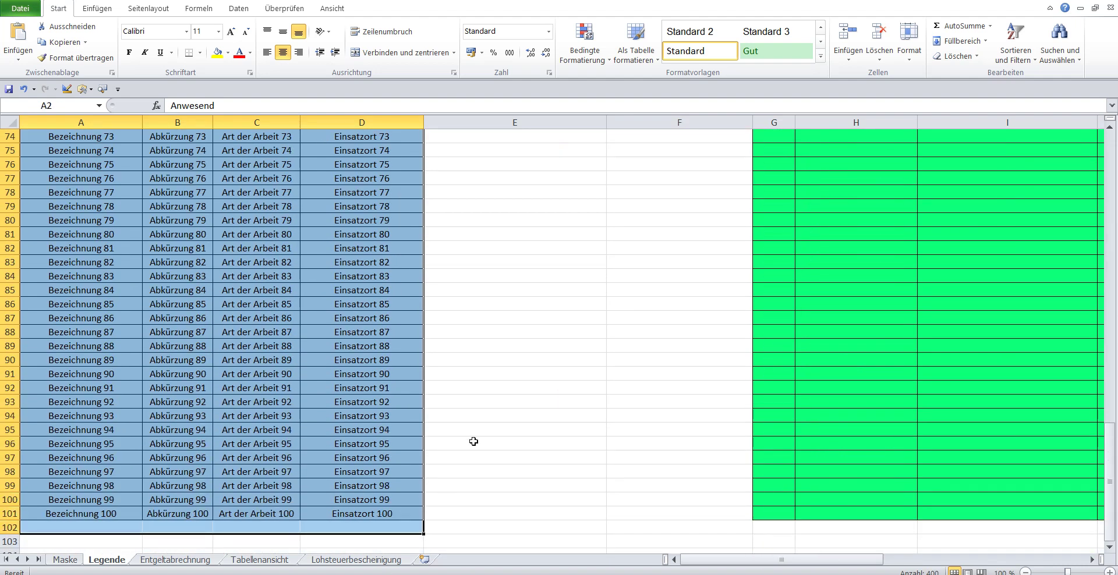
pyautogui.scroll(8, 473, 441)
pyautogui.scroll(5, 474, 442)
pyautogui.scroll(7, 473, 441)
pyautogui.scroll(4, 477, 432)
pyautogui.click(499, 183)
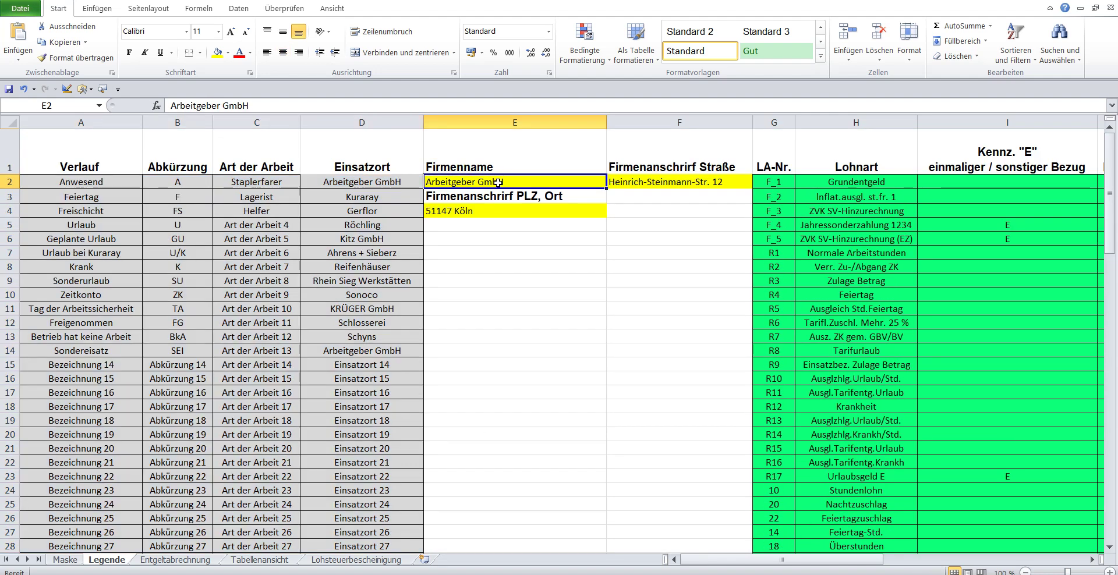
pyautogui.click(643, 182)
pyautogui.click(509, 212)
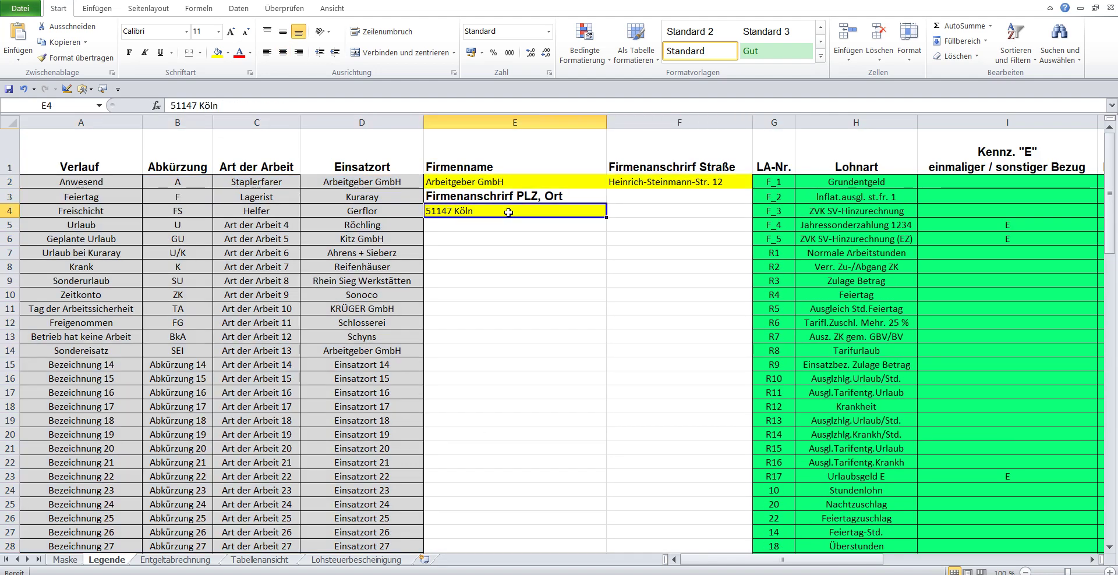
# - Mark Word's 'Im Tabellenblatt „Entgeltabrechnung“…' paragraph, then return to the Excel workbook
pyautogui.hotkey('alt', 'Tab')
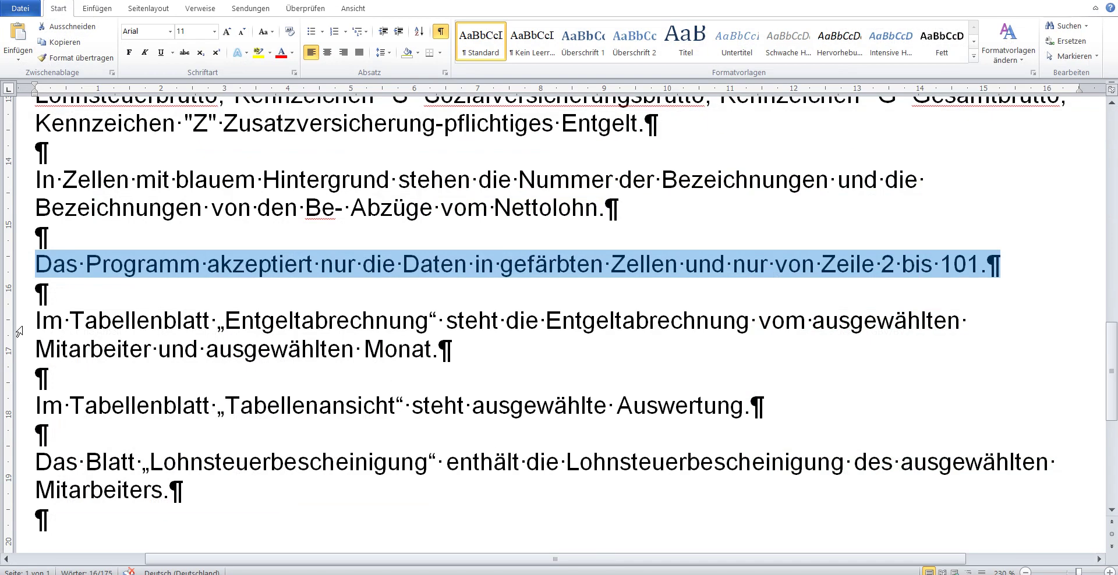
pyautogui.doubleClick(18, 333)
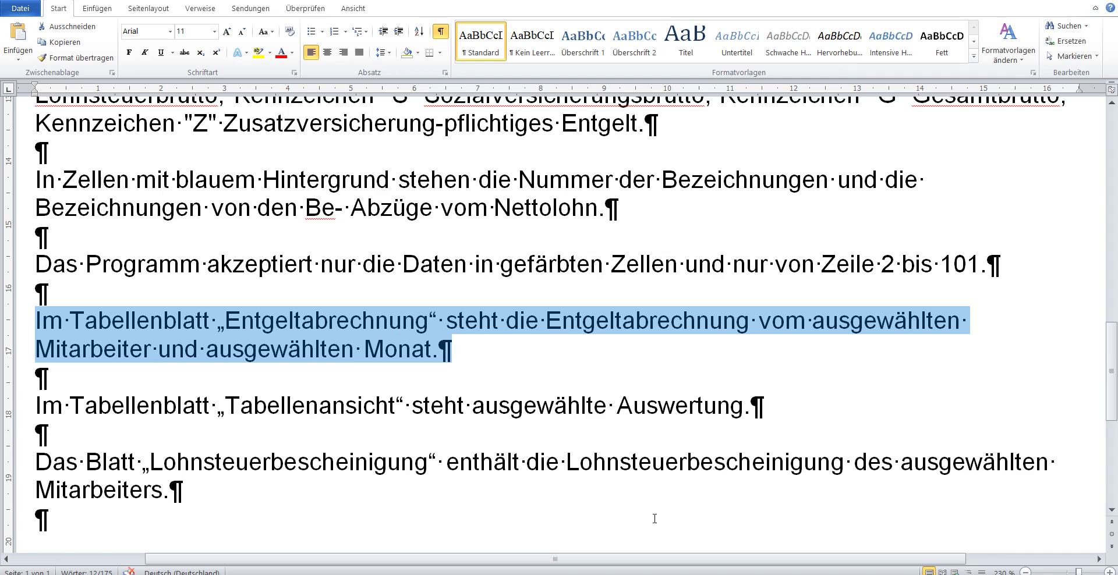
pyautogui.hotkey('alt', 'Tab')
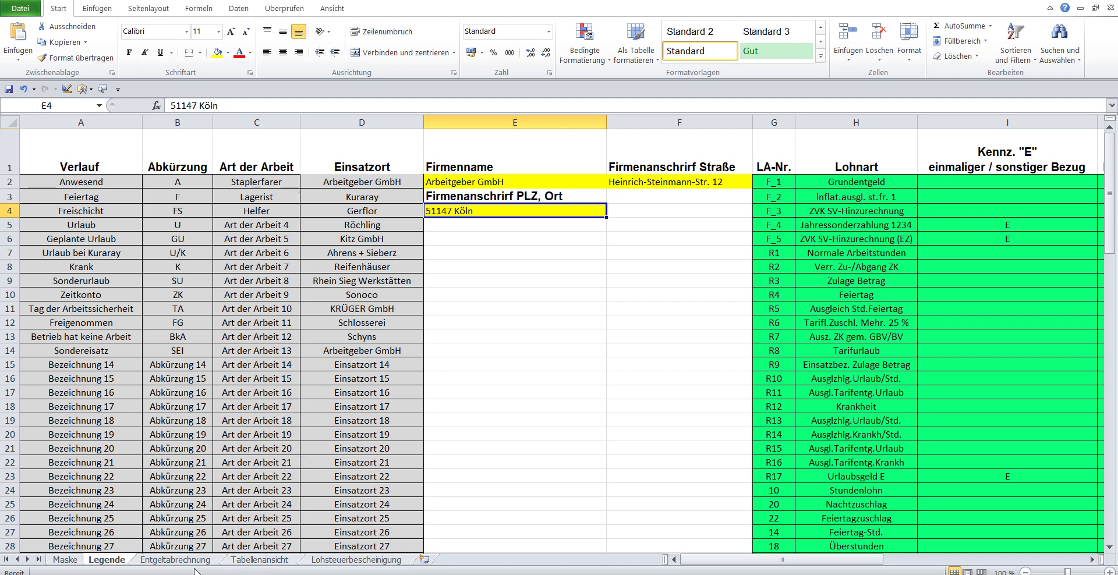
# - Show the November 2023 payslip and scroll through its monthly and annual totals to the abbreviation key
pyautogui.click(174, 560)
pyautogui.scroll(5, 236, 429)
pyautogui.scroll(5, 235, 429)
pyautogui.scroll(1, 235, 429)
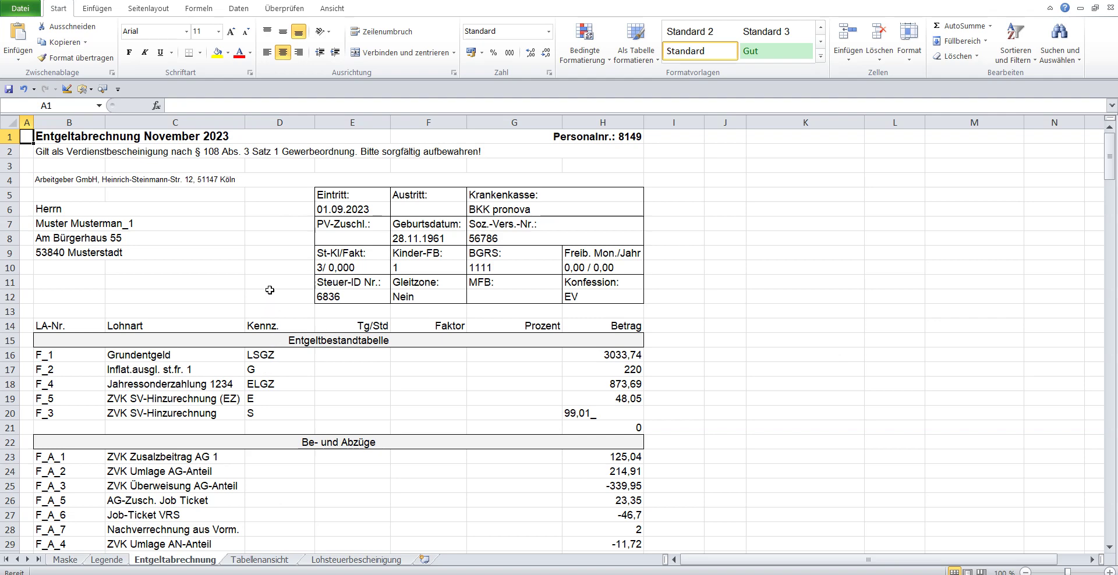
pyautogui.scroll(-1, 270, 290)
pyautogui.scroll(-1, 270, 290)
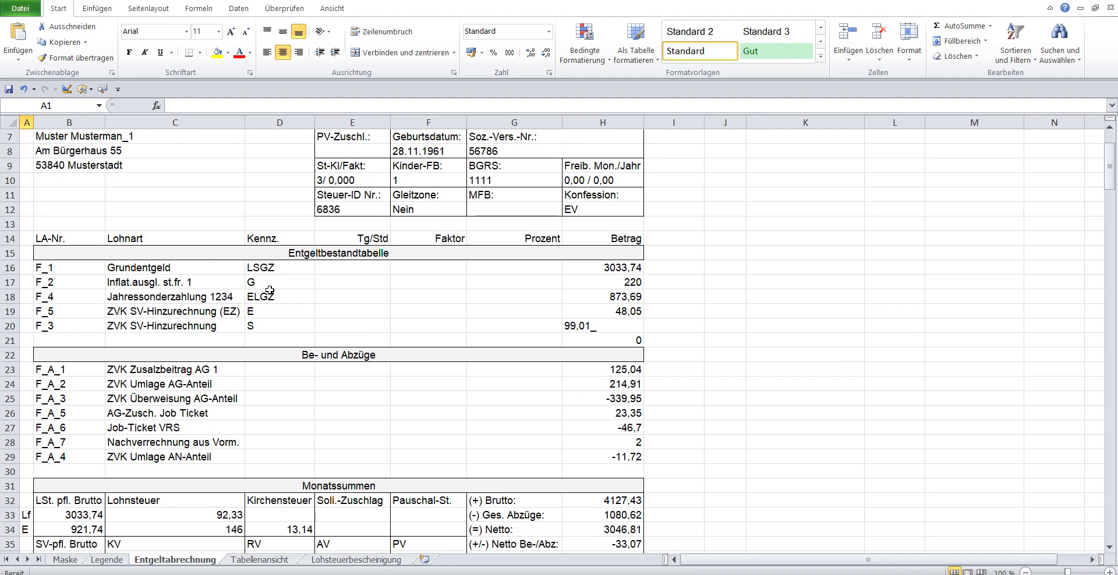
pyautogui.scroll(-1, 270, 290)
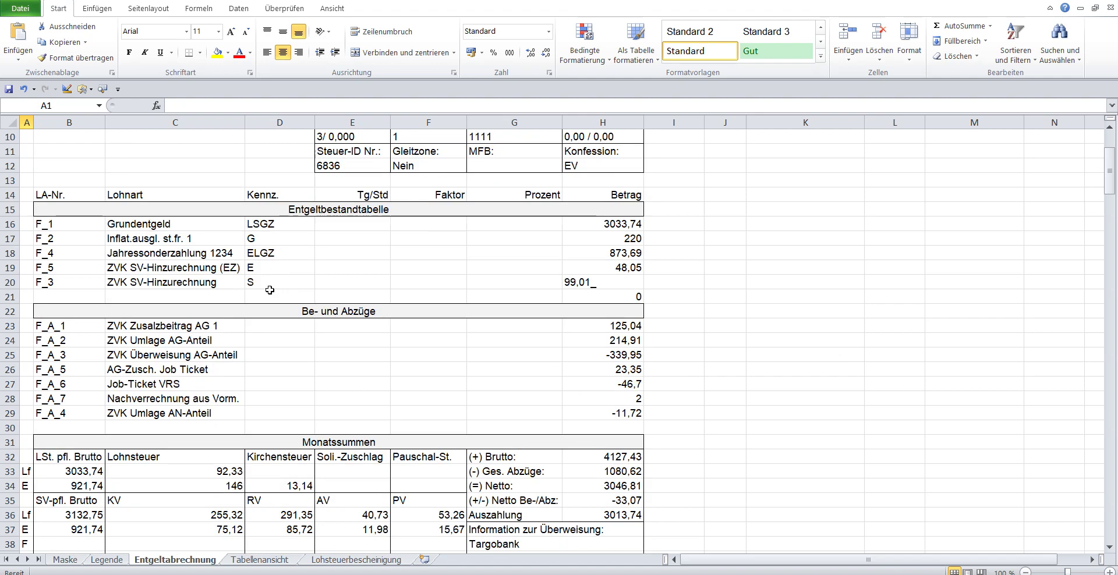
pyautogui.scroll(-1, 269, 290)
pyautogui.scroll(-2, 269, 290)
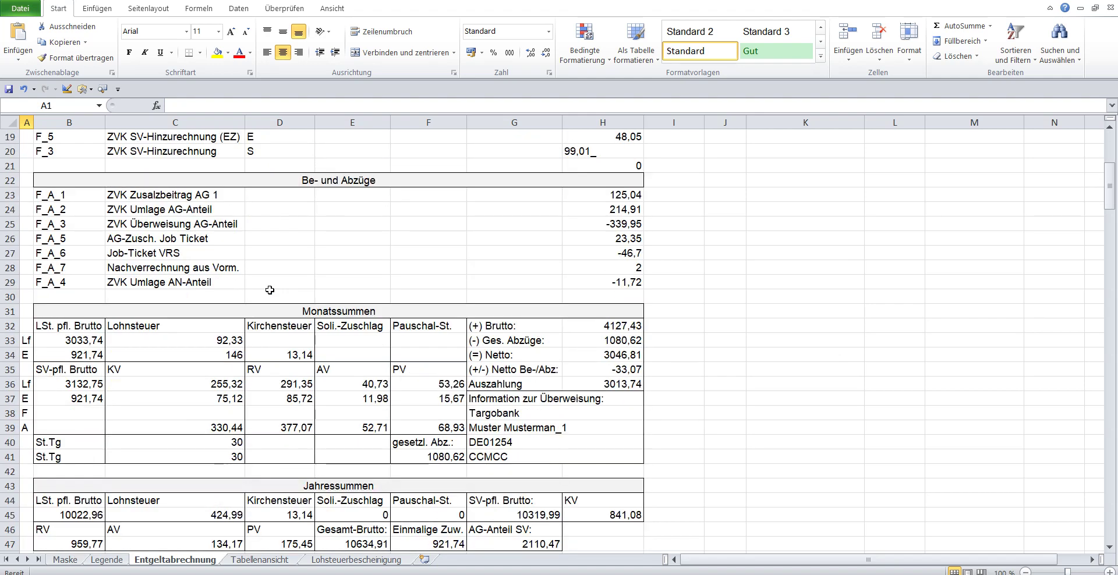
pyautogui.scroll(-2, 270, 290)
pyautogui.scroll(-2, 269, 290)
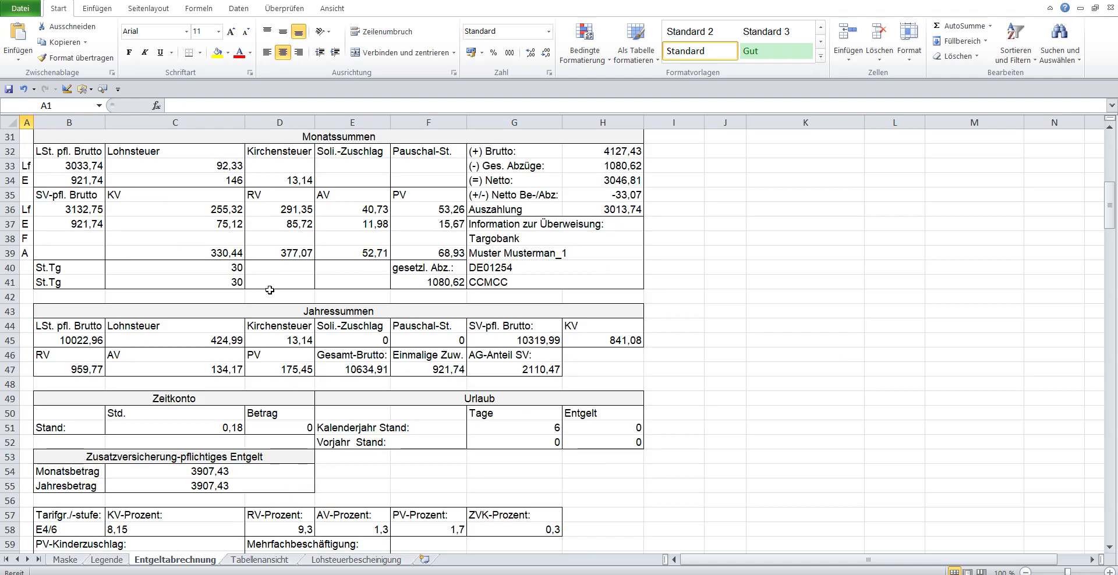
pyautogui.scroll(-2, 269, 290)
pyautogui.scroll(-2, 270, 290)
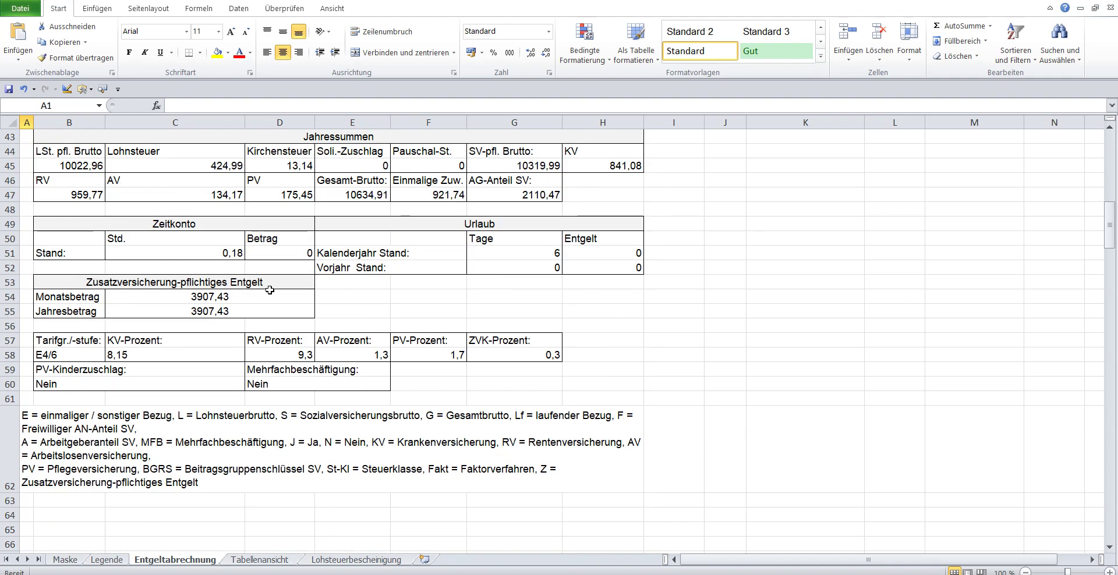
pyautogui.scroll(-2, 270, 290)
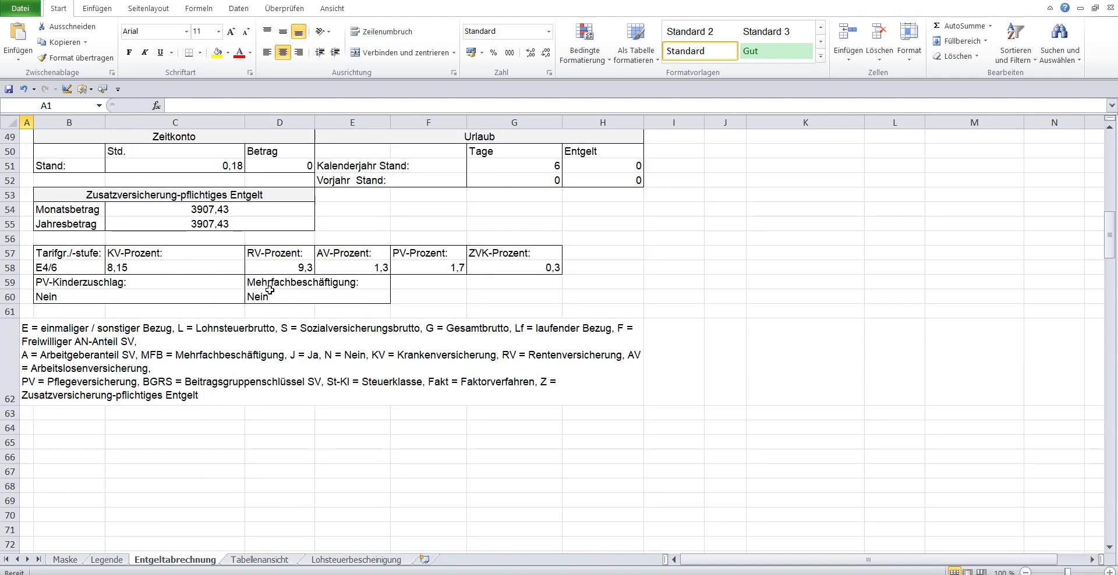
# - Switch the payslip to Seitenlayout view and scroll to the page break and page-2 legend
pyautogui.click(327, 11)
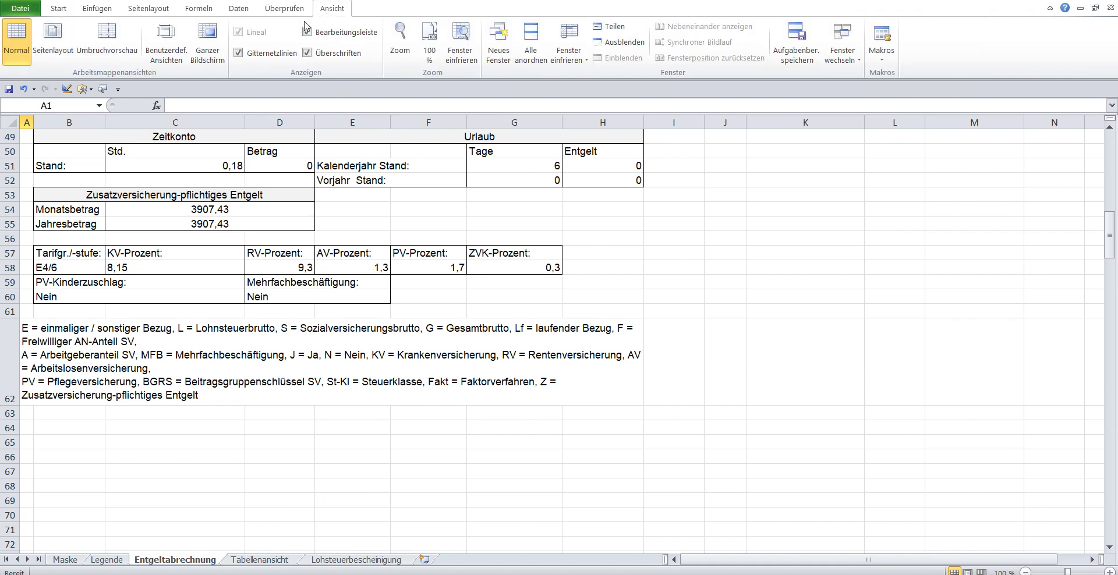
pyautogui.click(64, 55)
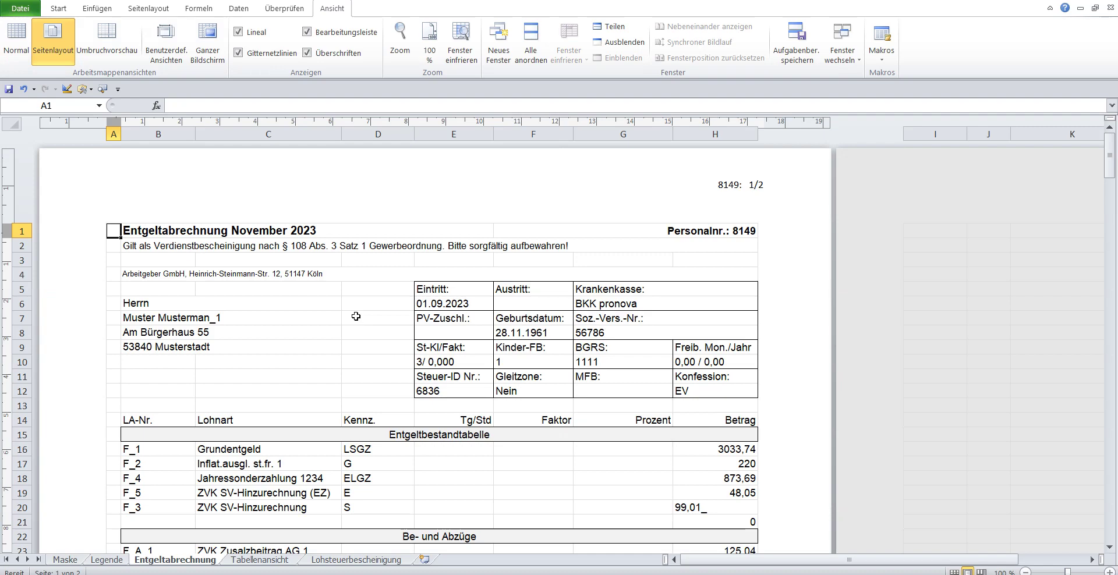
pyautogui.scroll(-4, 352, 319)
pyautogui.scroll(-2, 356, 316)
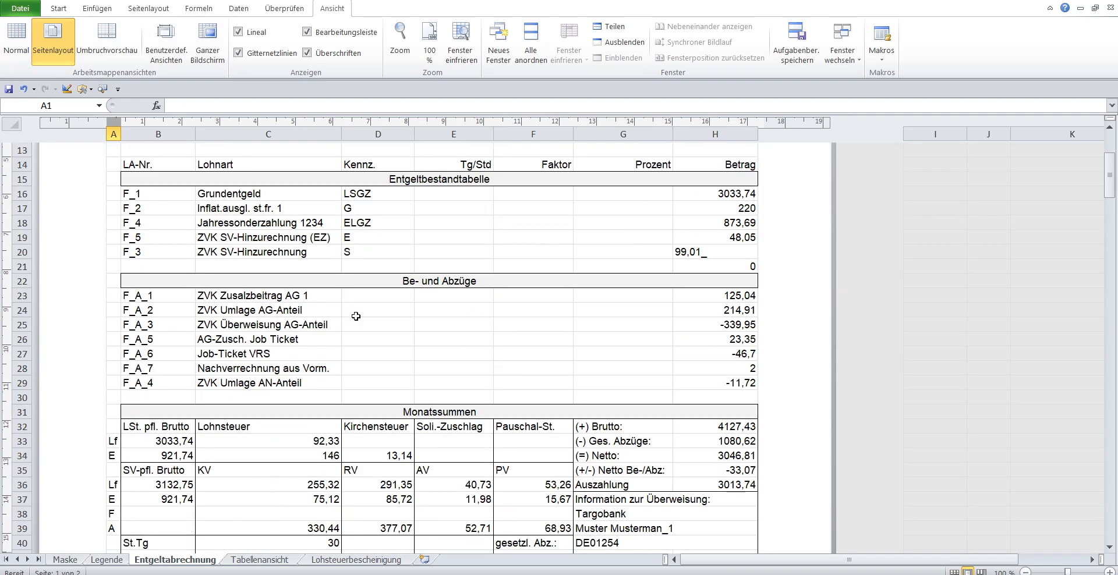
pyautogui.scroll(-1, 356, 316)
pyautogui.scroll(-3, 356, 316)
pyautogui.scroll(-3, 355, 317)
pyautogui.scroll(-2, 356, 316)
pyautogui.scroll(-3, 356, 316)
pyautogui.scroll(-3, 356, 316)
pyautogui.scroll(-1, 356, 317)
pyautogui.scroll(-4, 356, 317)
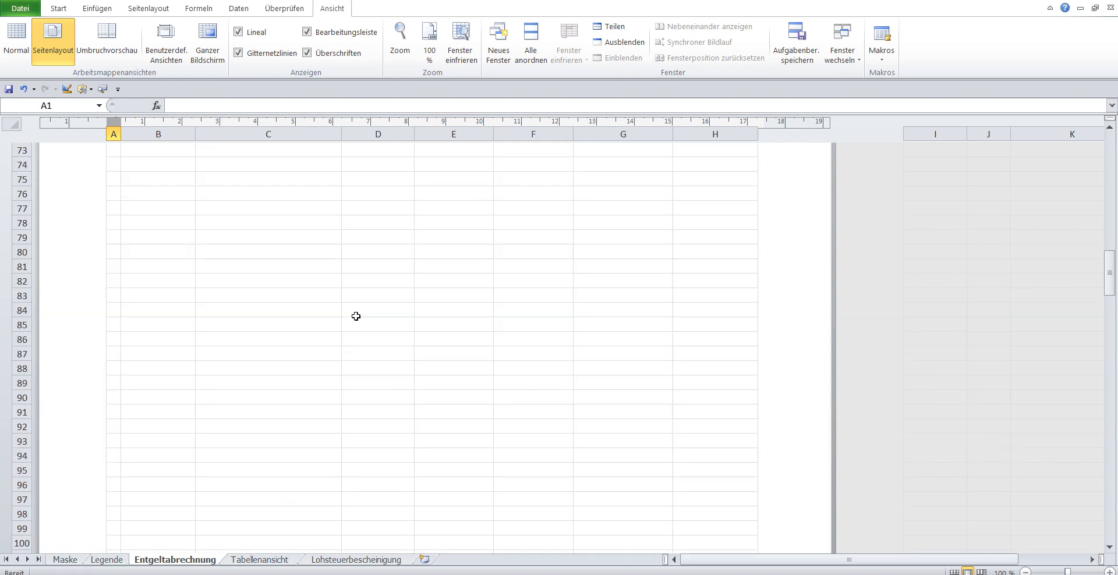
pyautogui.scroll(5, 356, 316)
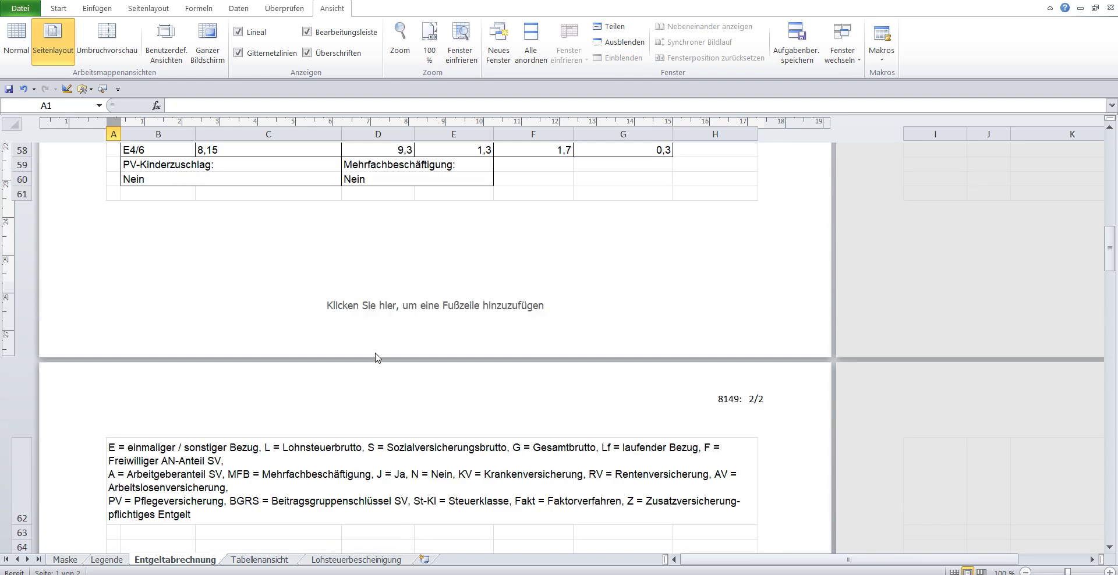
pyautogui.hotkey('alt', 'Tab')
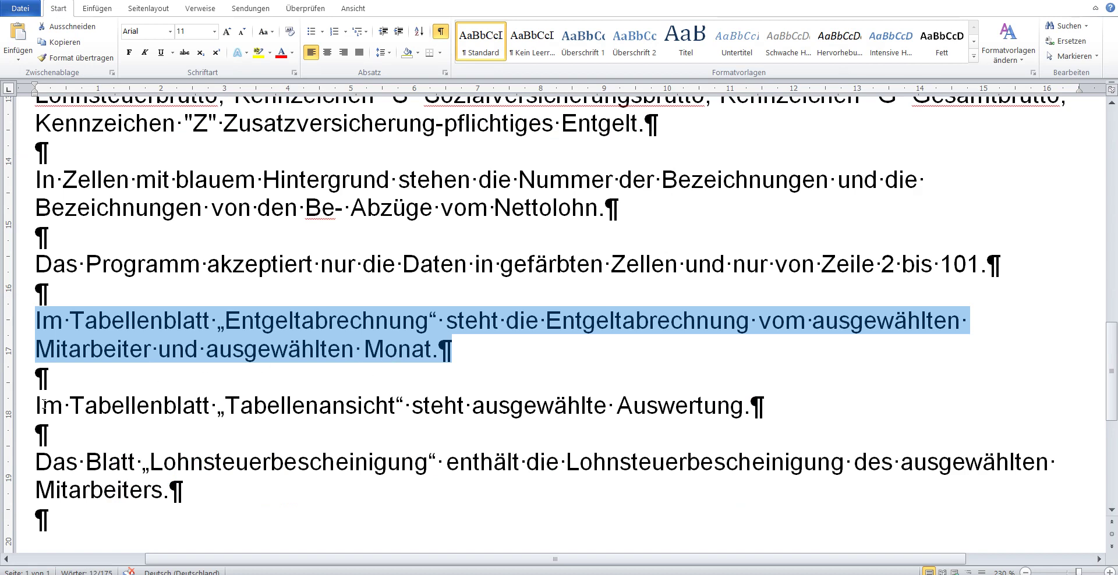
# - Mark Word's 'Im Tabellenblatt „Tabellenansicht“…' sentence
pyautogui.click(20, 411)
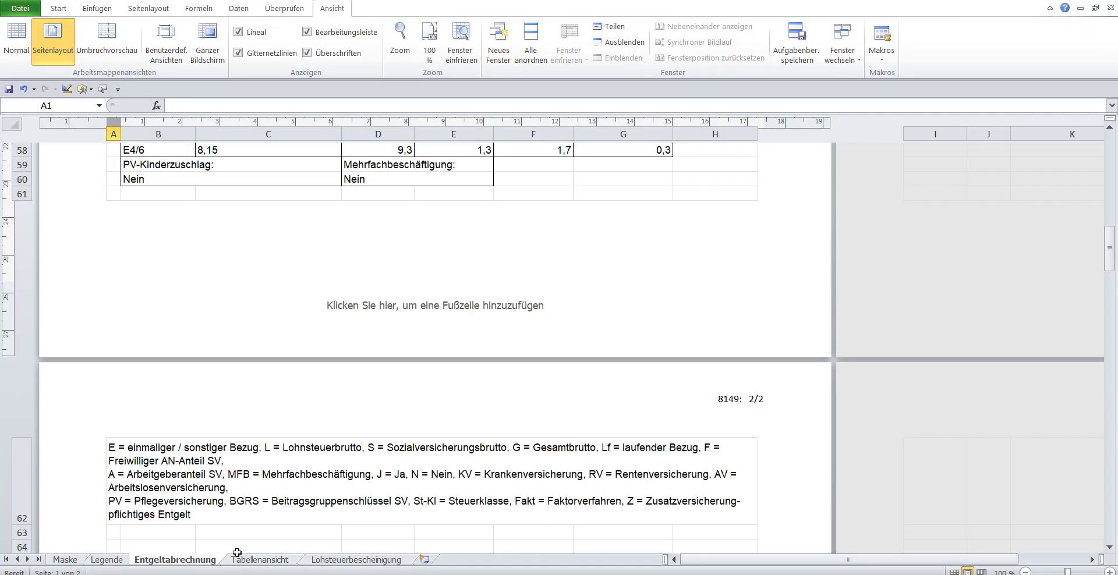
# - Open the Tabellenansicht sheet and select its daily November 2023 shift rows
pyautogui.click(239, 557)
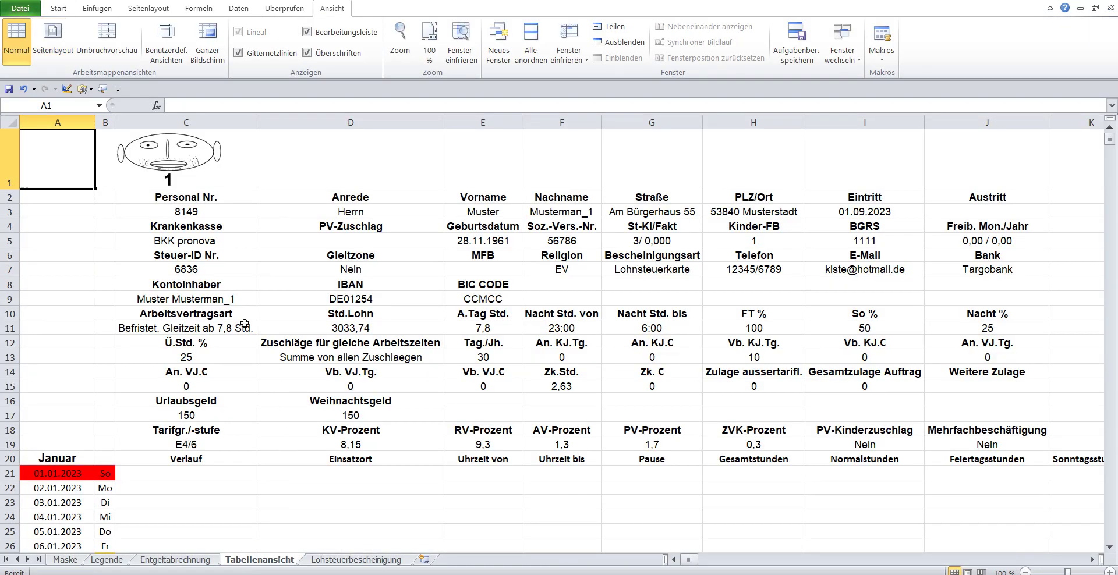
pyautogui.moveTo(81, 163)
pyautogui.mouseDown()
pyautogui.moveTo(265, 179)
pyautogui.moveTo(1073, 471)
pyautogui.moveTo(1055, 564)
pyautogui.mouseUp()
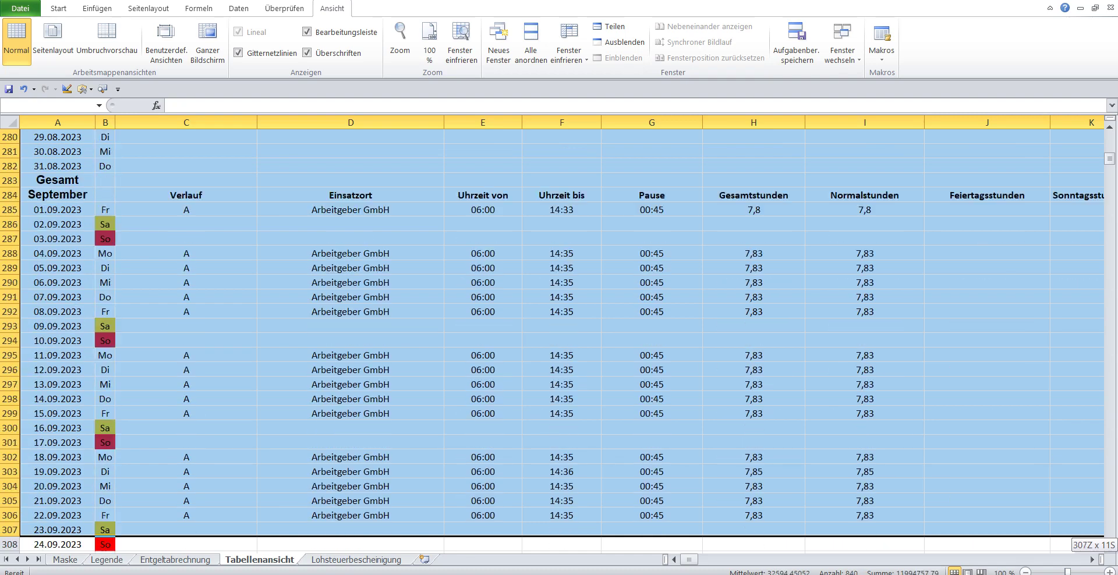
pyautogui.moveTo(1055, 564); pyautogui.dragTo(1055, 564)
# - Scroll down to the Gesamt/Jahr total of 564,7 hours at row 417, then back to the top
pyautogui.scroll(-4, 932, 468)
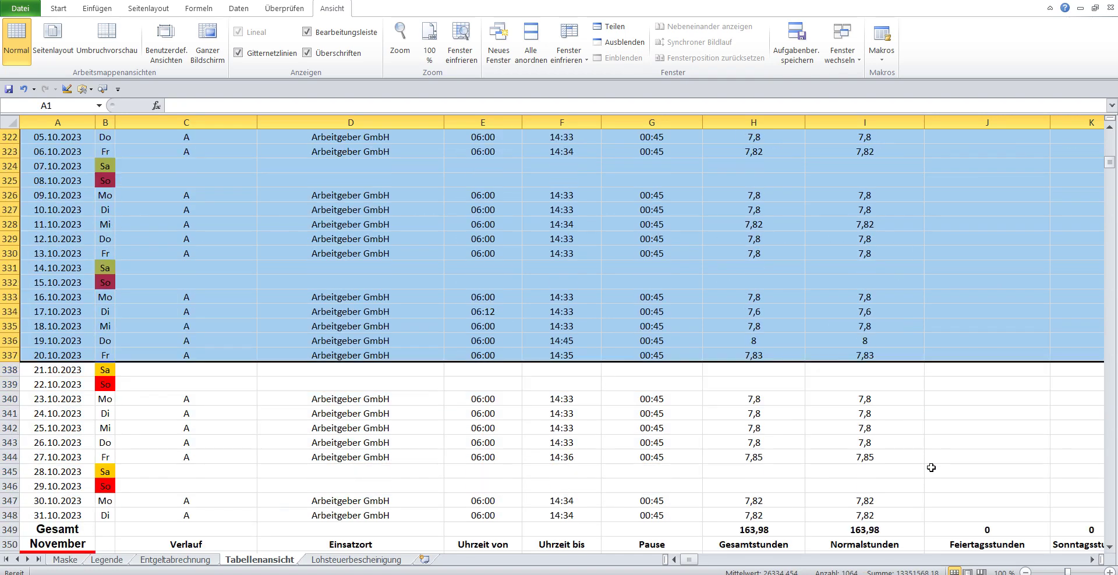
pyautogui.scroll(-2, 932, 468)
pyautogui.scroll(-2, 931, 467)
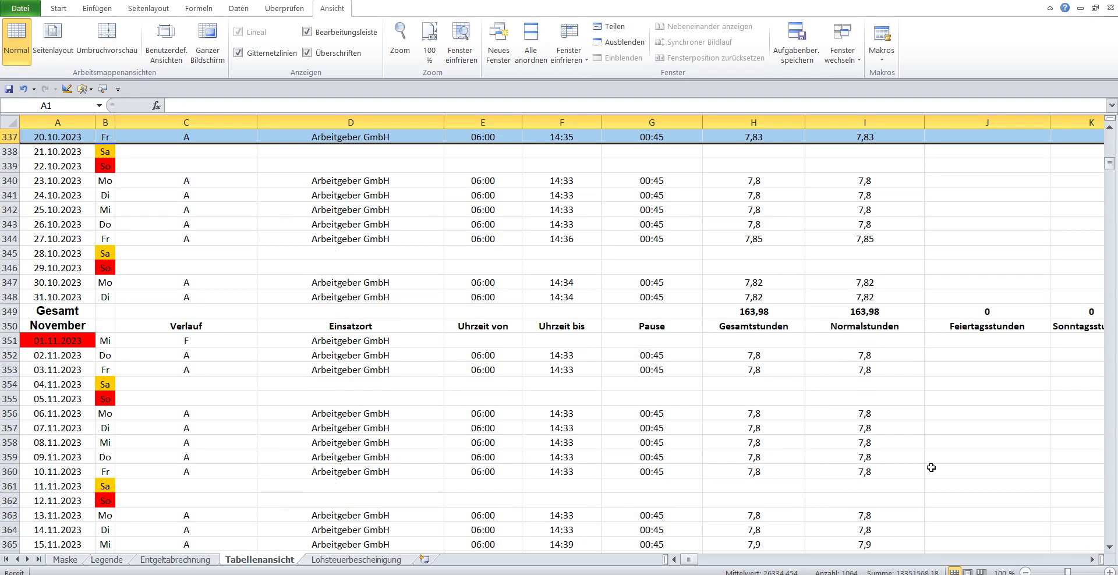
pyautogui.scroll(-4, 931, 468)
pyautogui.scroll(-3, 932, 468)
pyautogui.scroll(-4, 931, 467)
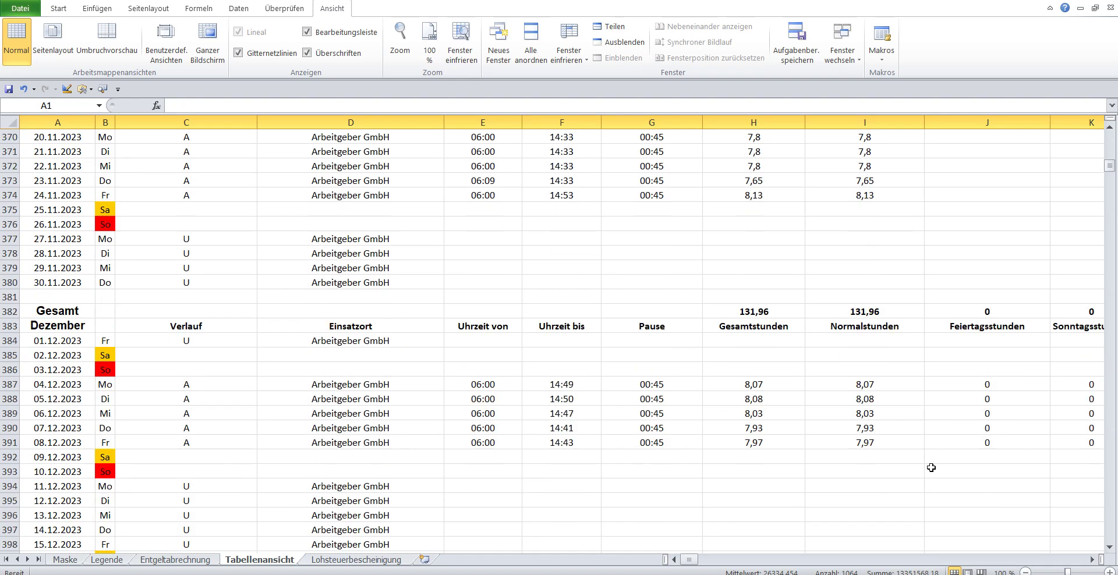
pyautogui.scroll(-4, 931, 468)
pyautogui.scroll(-4, 931, 467)
pyautogui.scroll(-4, 932, 467)
pyautogui.scroll(-1, 931, 468)
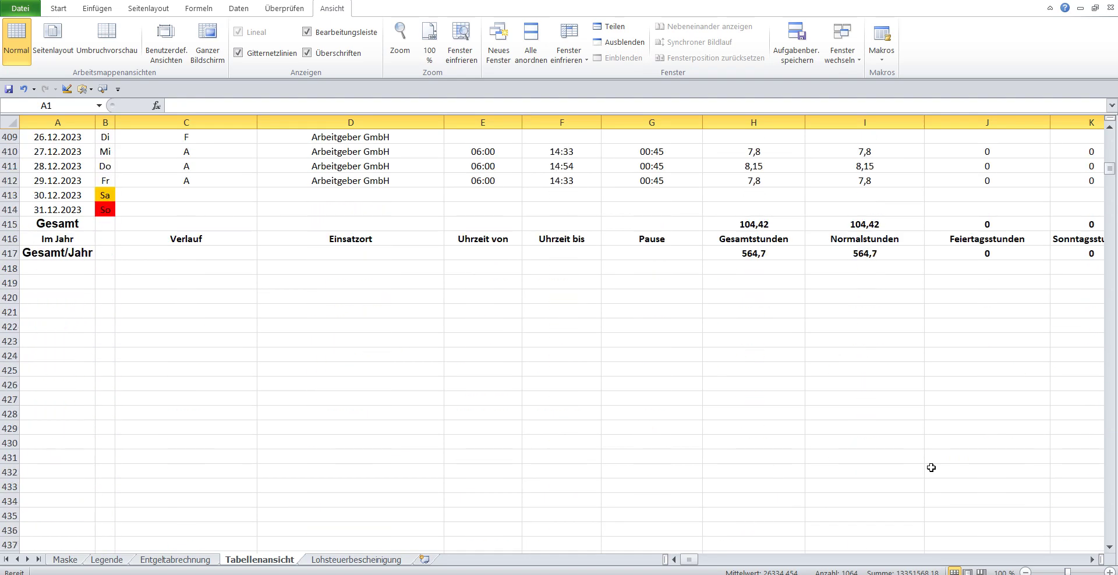
pyautogui.scroll(7, 931, 468)
pyautogui.scroll(5, 931, 467)
pyautogui.scroll(2, 931, 467)
pyautogui.scroll(4, 931, 468)
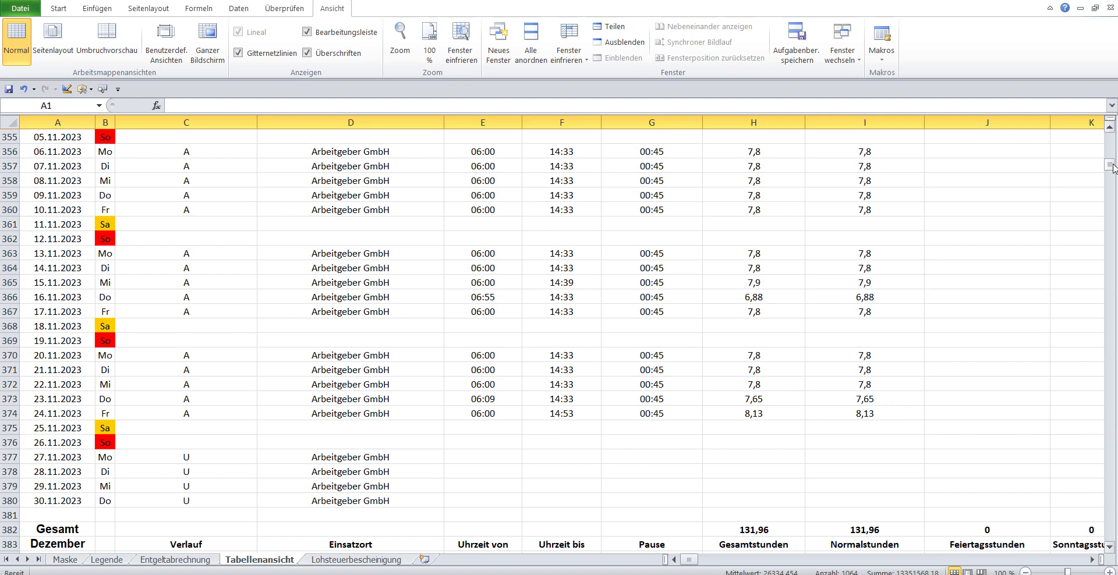
pyautogui.moveTo(1109, 165); pyautogui.dragTo(1109, 133)
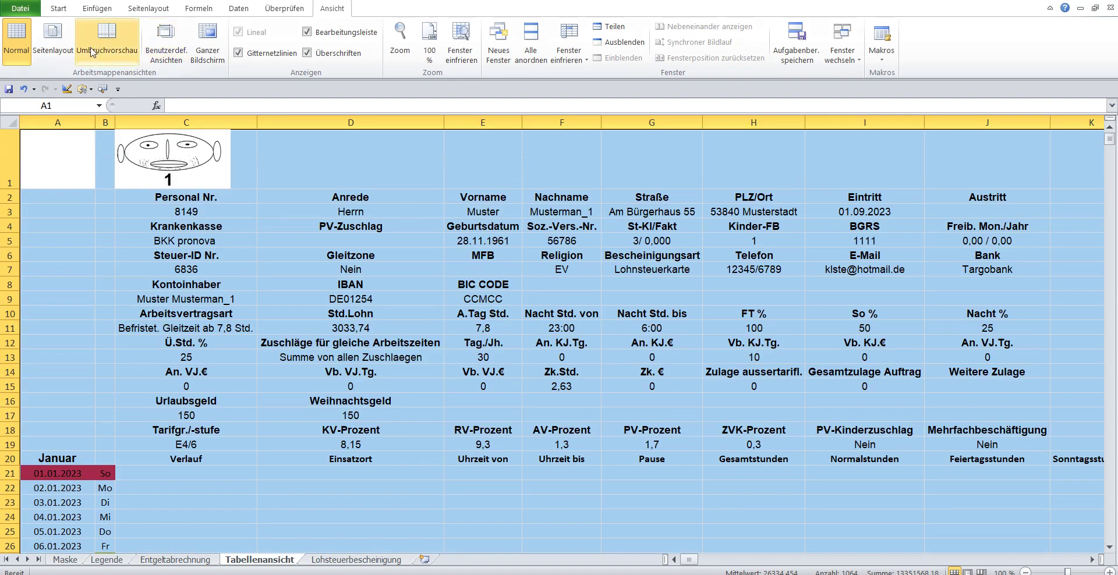
# - Preview the Tabellenansicht sheet in Seitenlayout across its 23 pages, then return to Word
pyautogui.click(58, 35)
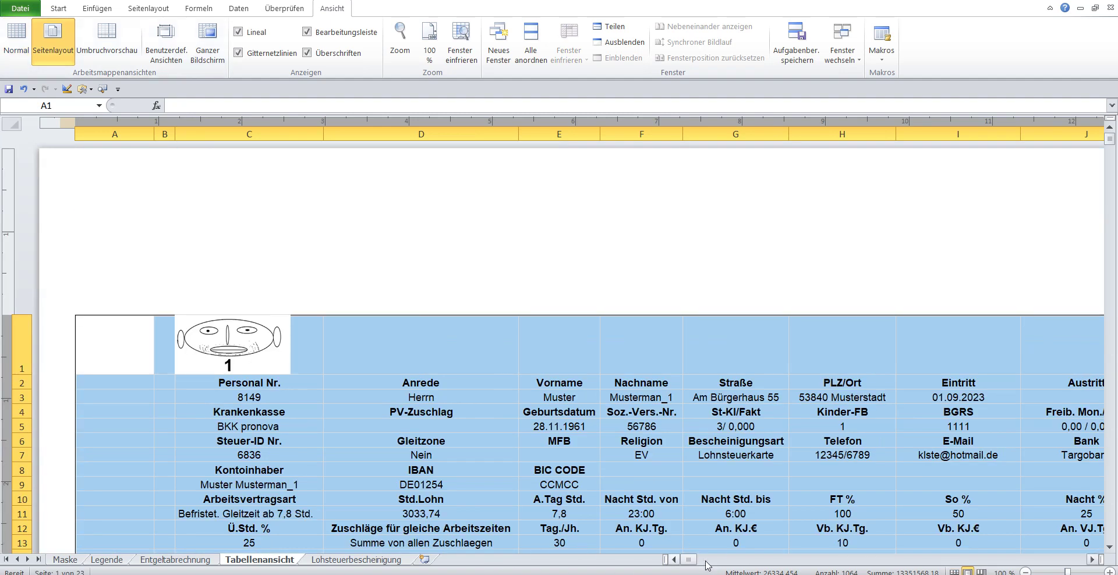
pyautogui.moveTo(691, 561); pyautogui.dragTo(704, 570)
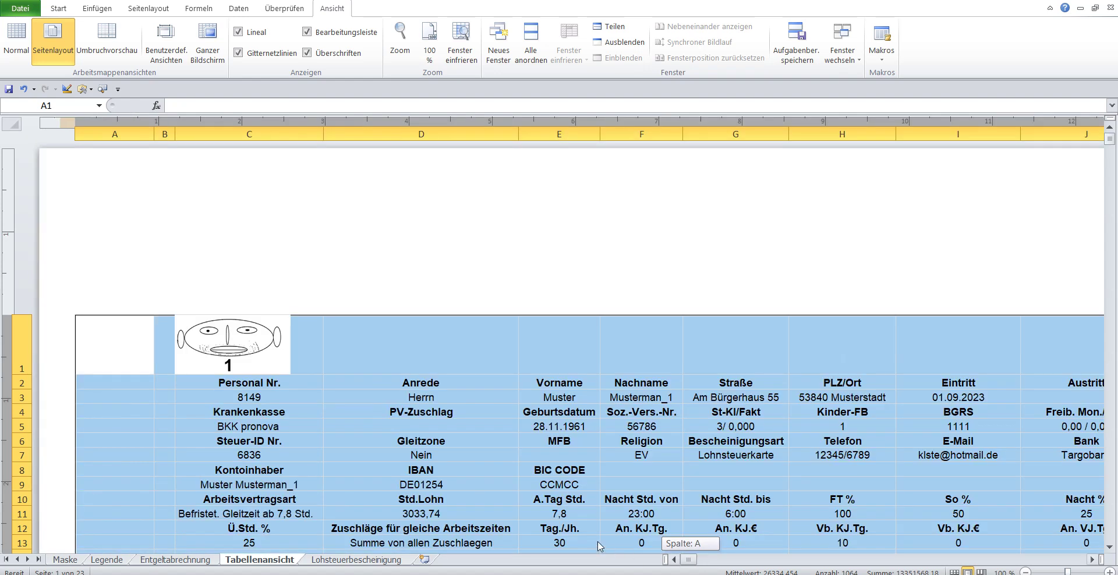
pyautogui.moveTo(704, 570); pyautogui.dragTo(597, 544)
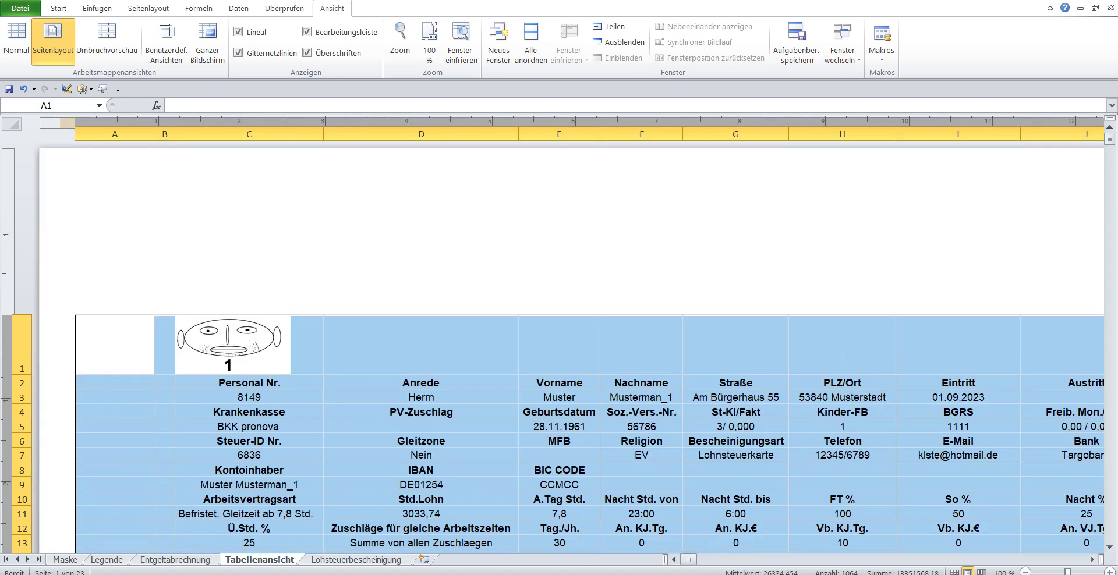
pyautogui.click(449, 372)
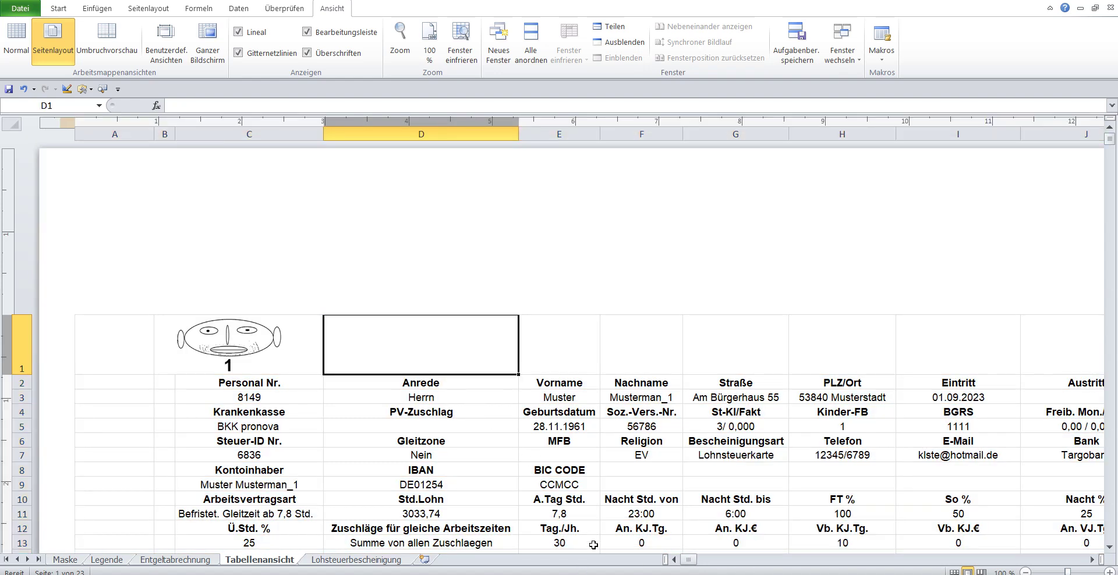
pyautogui.hotkey('alt', 'Tab')
# - Highlight the Lohnsteuerbescheinigung paragraph in Word, then open that sheet in the Excel workbook
pyautogui.scroll(-2, 228, 428)
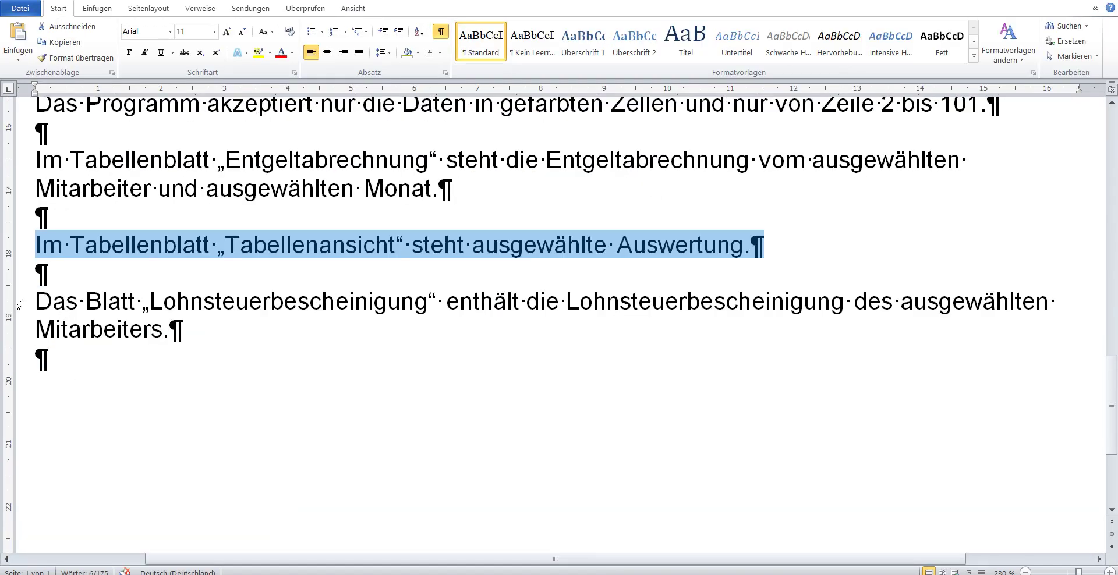
pyautogui.moveTo(20, 305); pyautogui.dragTo(16, 353)
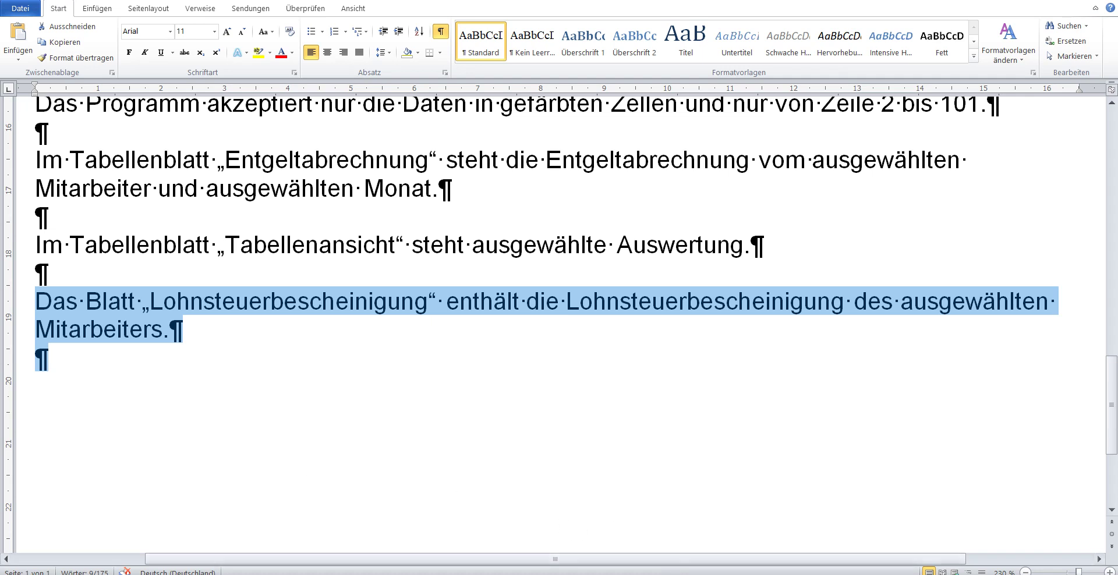
pyautogui.click(673, 574)
pyautogui.click(347, 558)
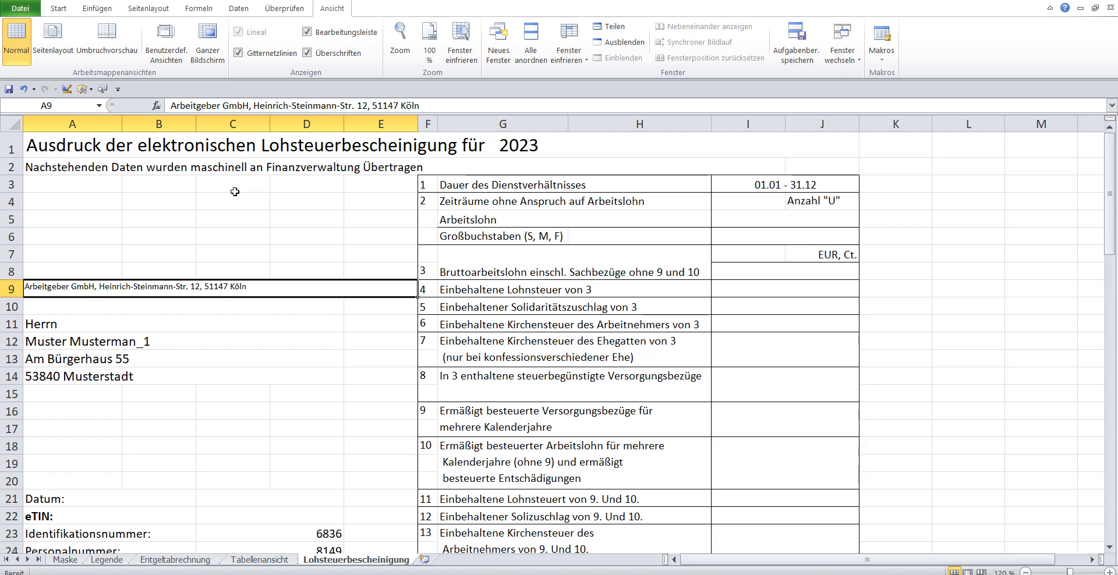
pyautogui.scroll(-2, 235, 191)
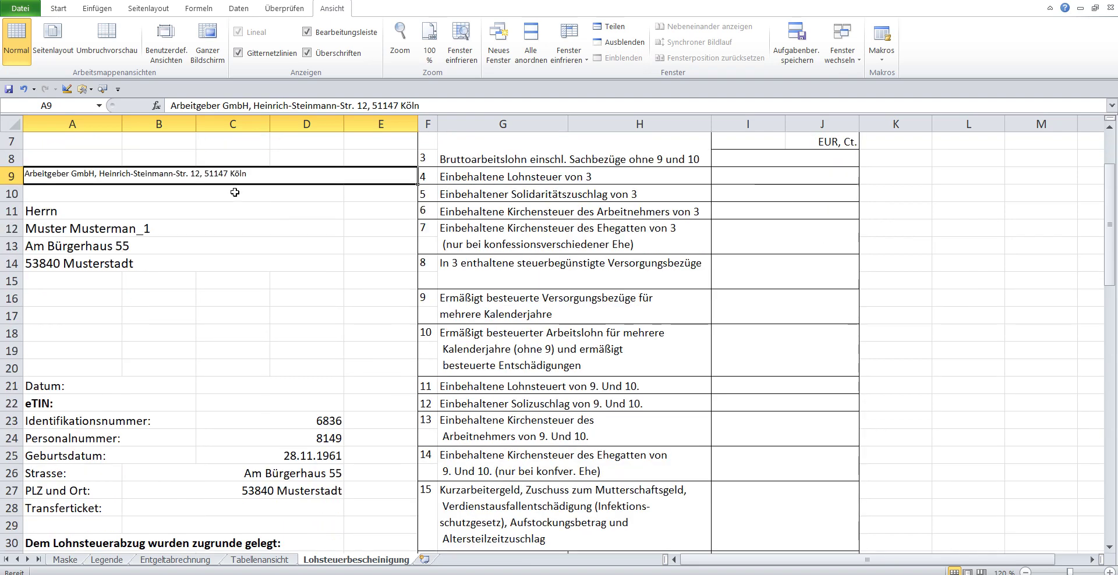
pyautogui.scroll(-1, 235, 192)
pyautogui.scroll(-1, 234, 192)
pyautogui.scroll(-1, 234, 192)
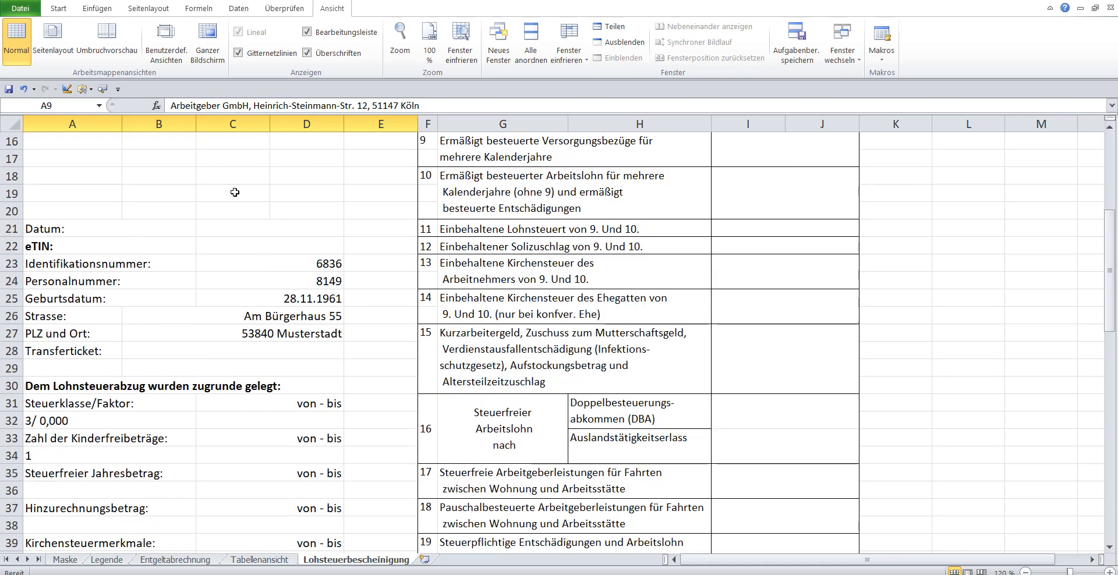
pyautogui.scroll(-1, 235, 192)
pyautogui.scroll(-1, 235, 192)
pyautogui.scroll(-1, 234, 192)
pyautogui.scroll(-1, 235, 193)
pyautogui.scroll(-1, 234, 192)
pyautogui.scroll(-1, 235, 192)
pyautogui.scroll(-2, 235, 193)
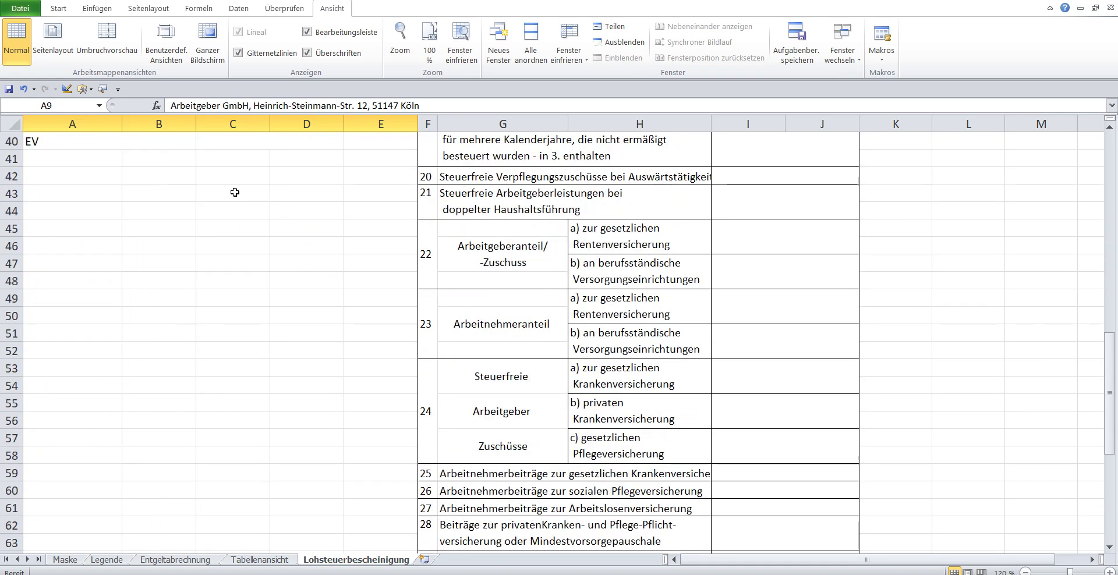
pyautogui.scroll(-2, 235, 192)
pyautogui.scroll(-1, 235, 193)
pyautogui.scroll(-1, 235, 192)
pyautogui.scroll(-2, 234, 192)
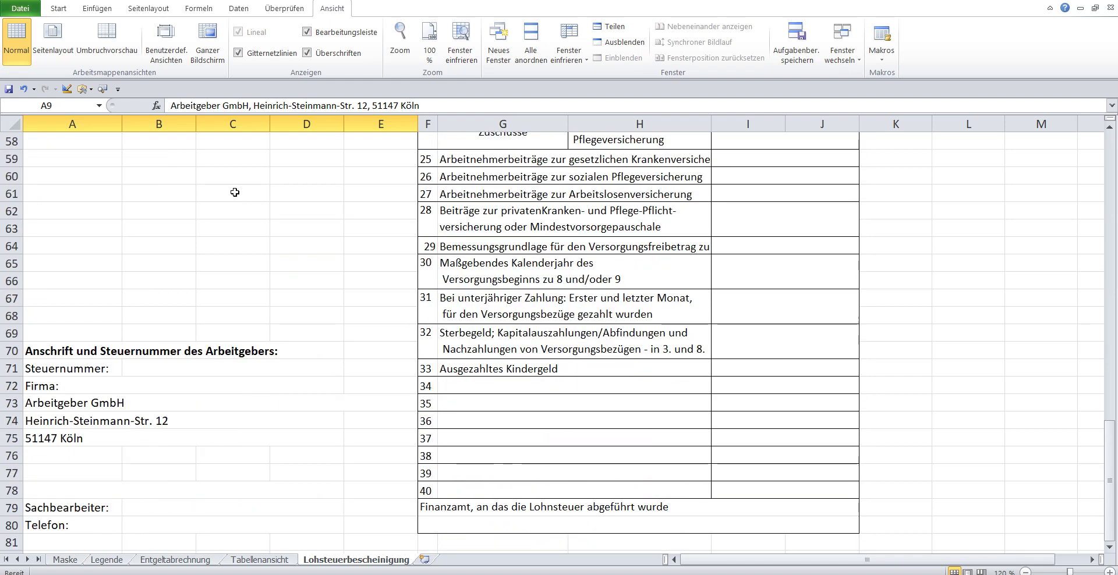
pyautogui.scroll(-2, 235, 192)
pyautogui.scroll(-2, 235, 192)
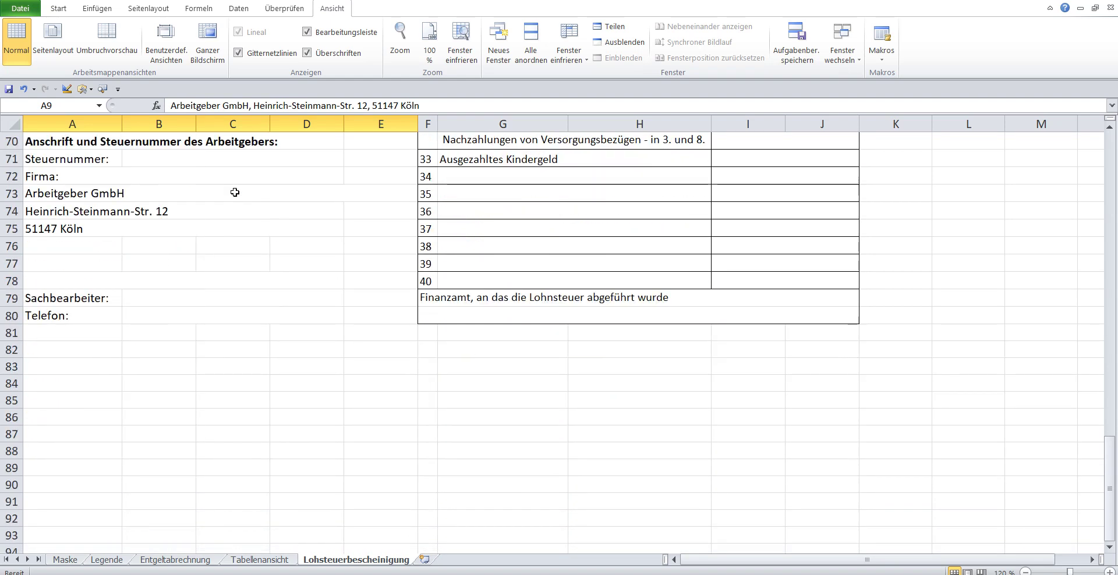
pyautogui.scroll(2, 234, 193)
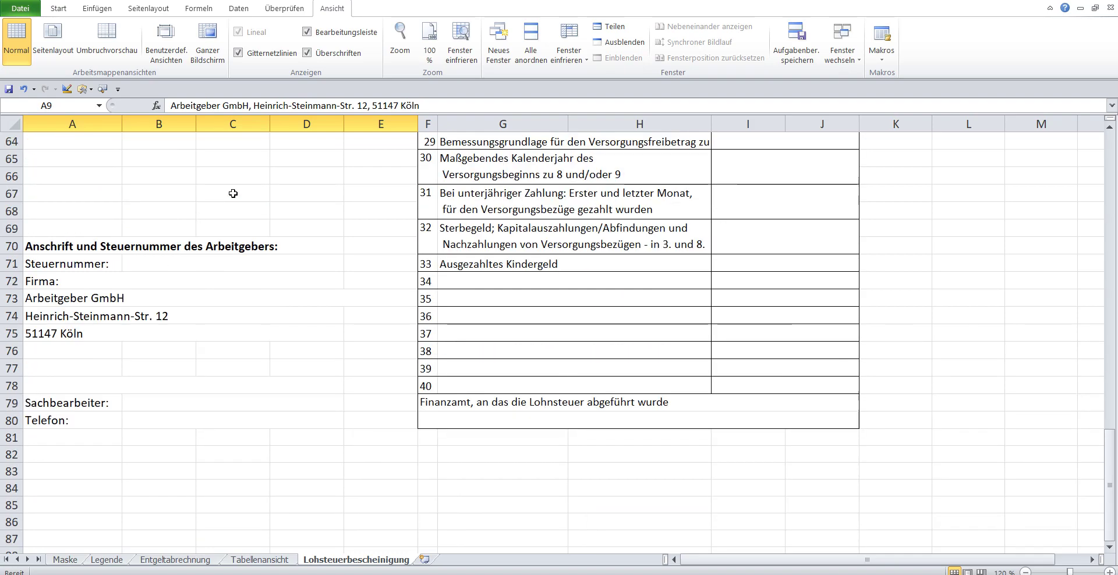
pyautogui.scroll(3, 232, 193)
pyautogui.scroll(5, 233, 193)
pyautogui.scroll(2, 233, 193)
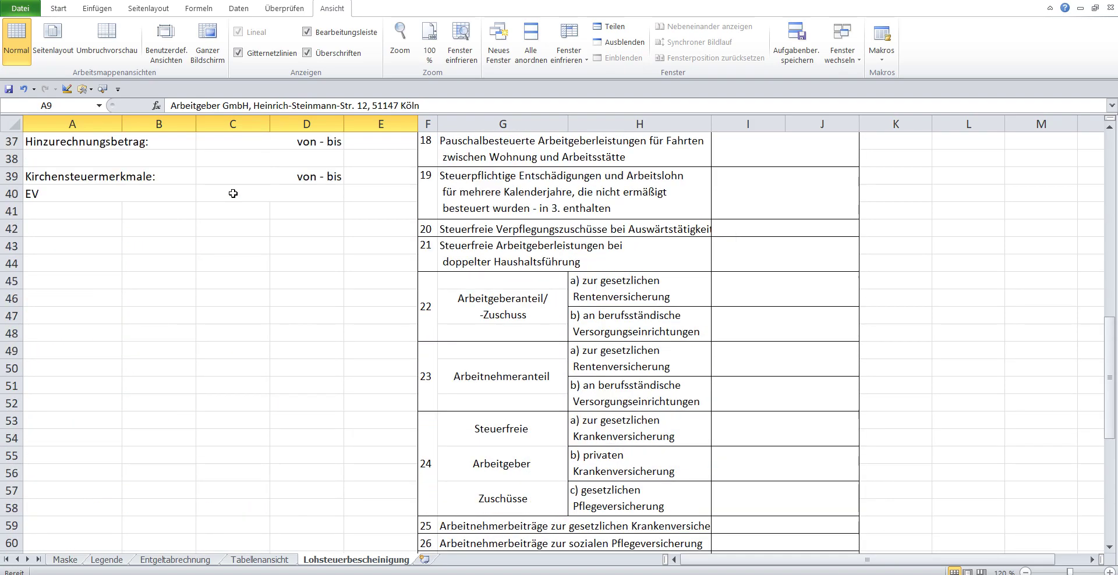
pyautogui.scroll(5, 233, 194)
pyautogui.scroll(6, 233, 194)
pyautogui.scroll(1, 233, 194)
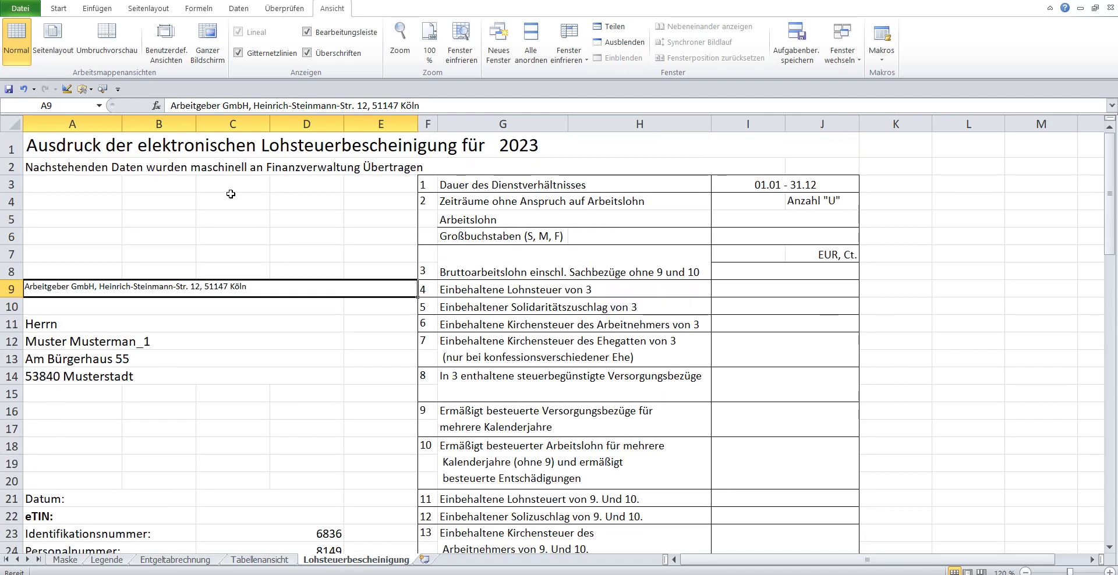
pyautogui.click(60, 560)
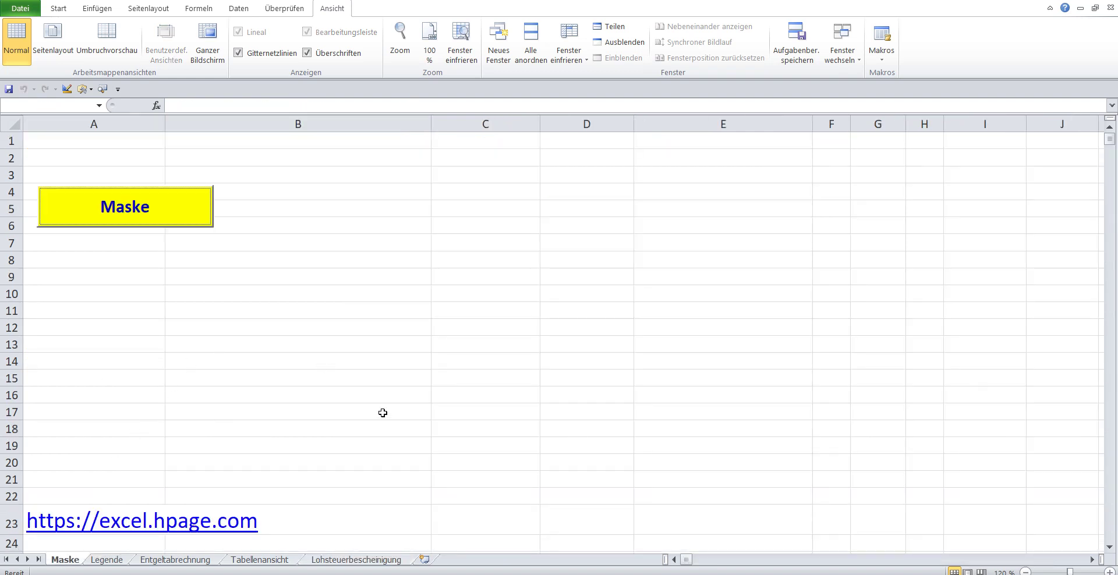
pyautogui.click(331, 563)
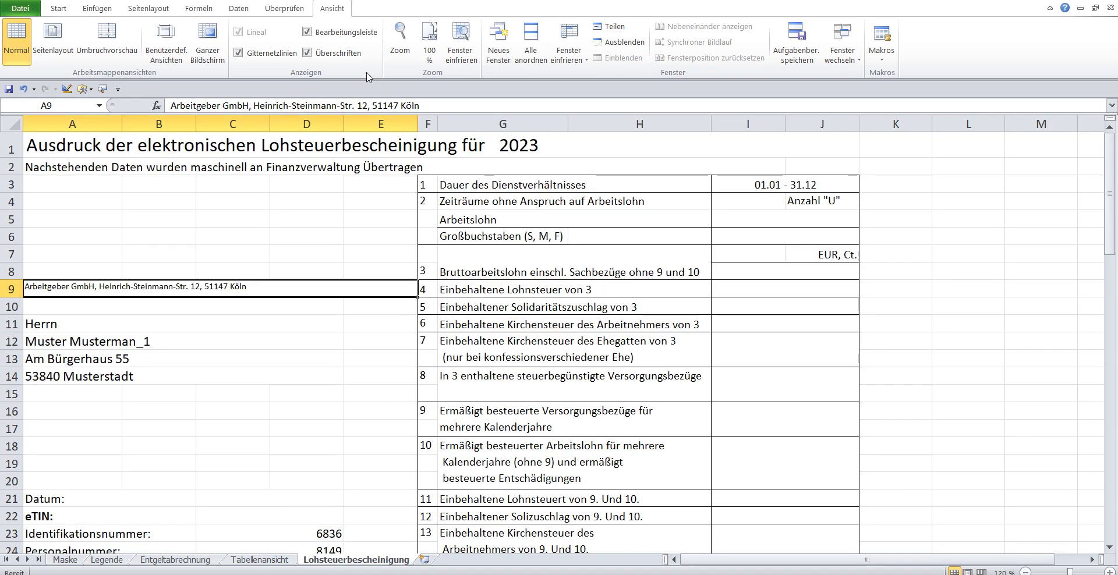
pyautogui.click(61, 39)
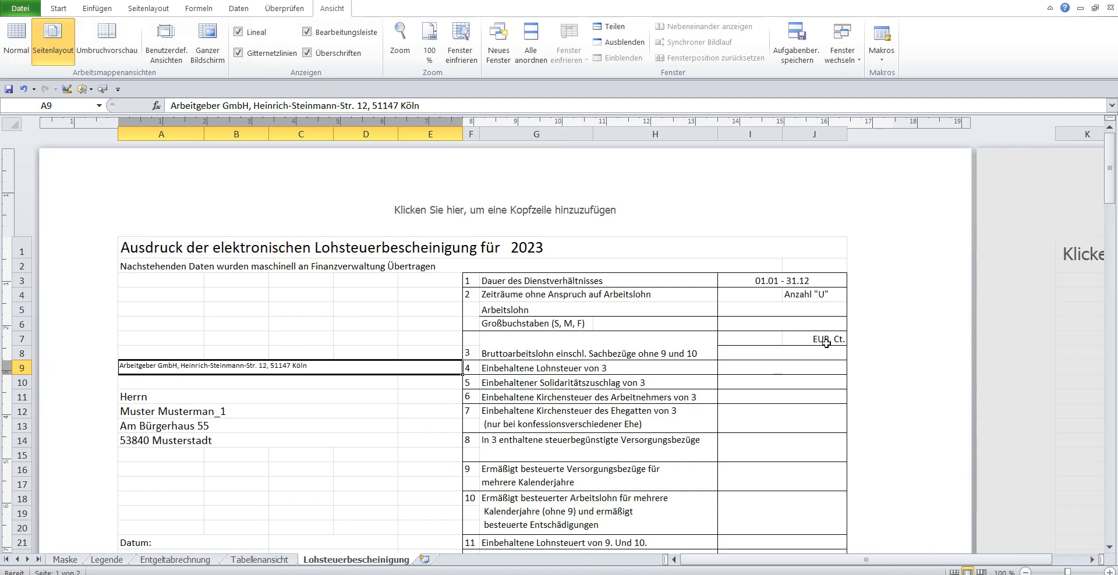
# - Scroll through both printed pages of the Lohnsteuerbescheinigung form and back, then show the Maske sheet
pyautogui.scroll(-5, 877, 241)
pyautogui.scroll(-3, 876, 241)
pyautogui.scroll(-2, 877, 240)
pyautogui.scroll(-2, 877, 241)
pyautogui.scroll(-4, 877, 240)
pyautogui.scroll(-5, 877, 240)
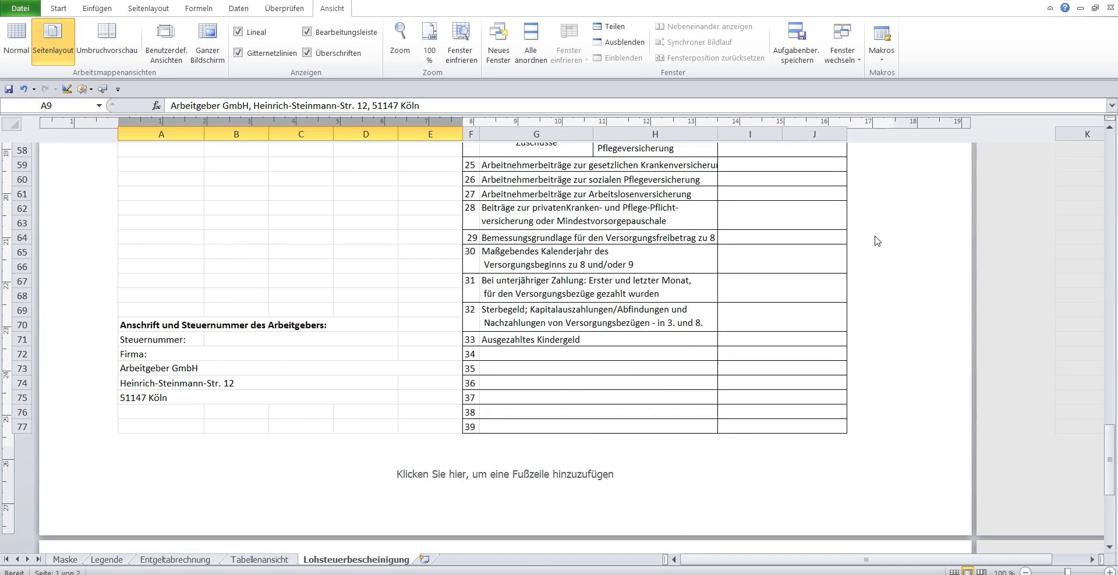
pyautogui.scroll(-4, 877, 241)
pyautogui.scroll(-2, 877, 240)
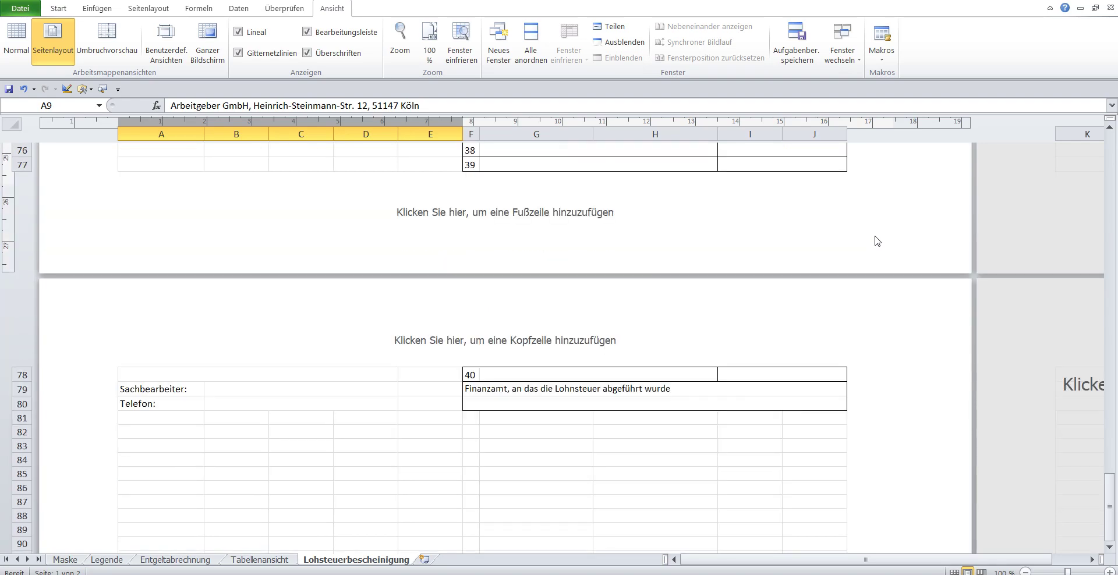
pyautogui.scroll(5, 877, 241)
pyautogui.scroll(4, 877, 241)
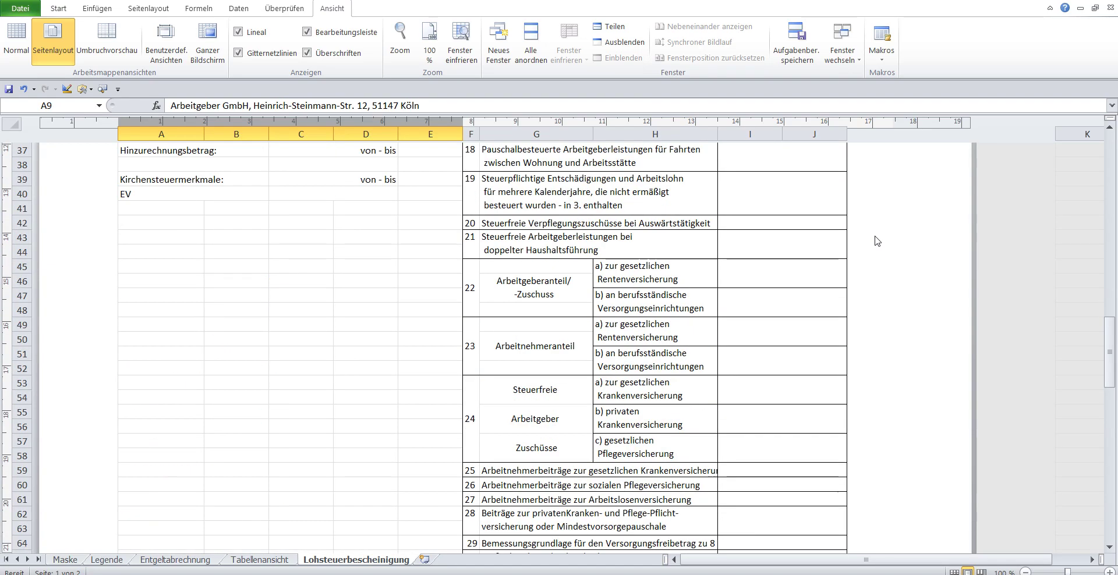
pyautogui.scroll(4, 877, 241)
pyautogui.scroll(5, 877, 240)
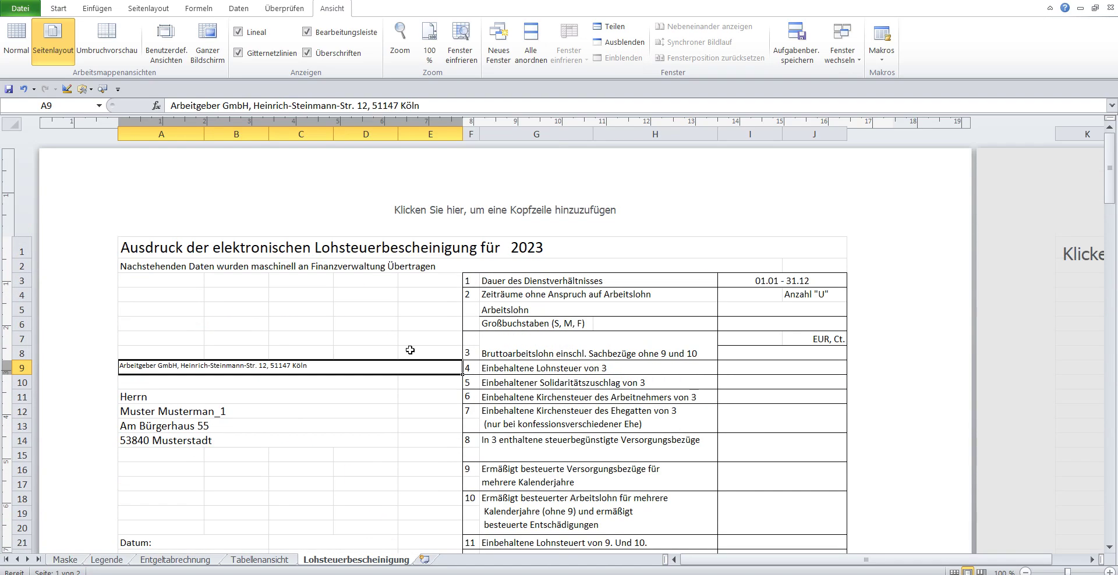
pyautogui.click(60, 560)
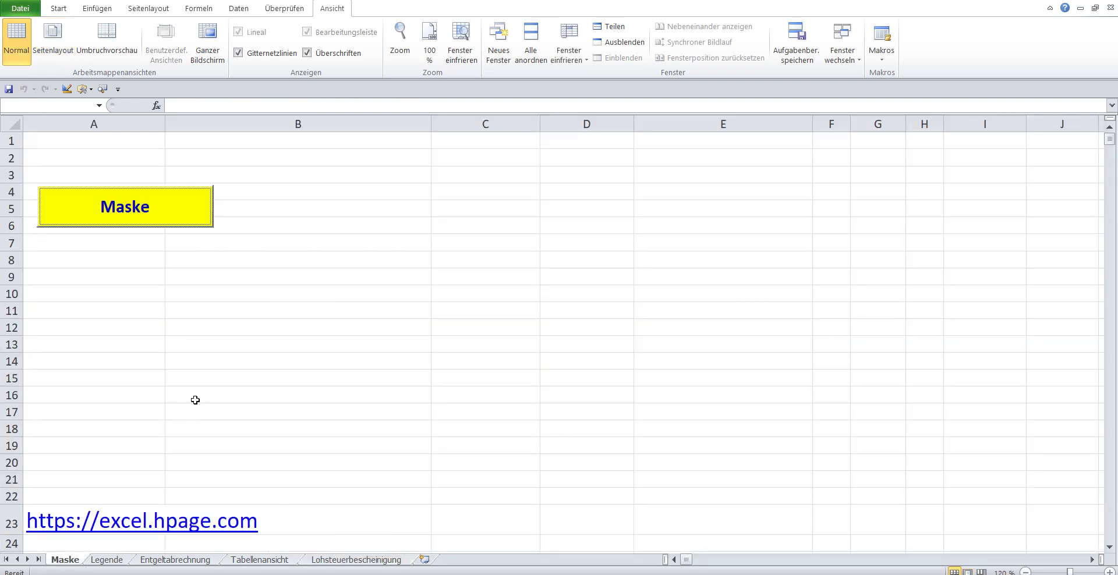